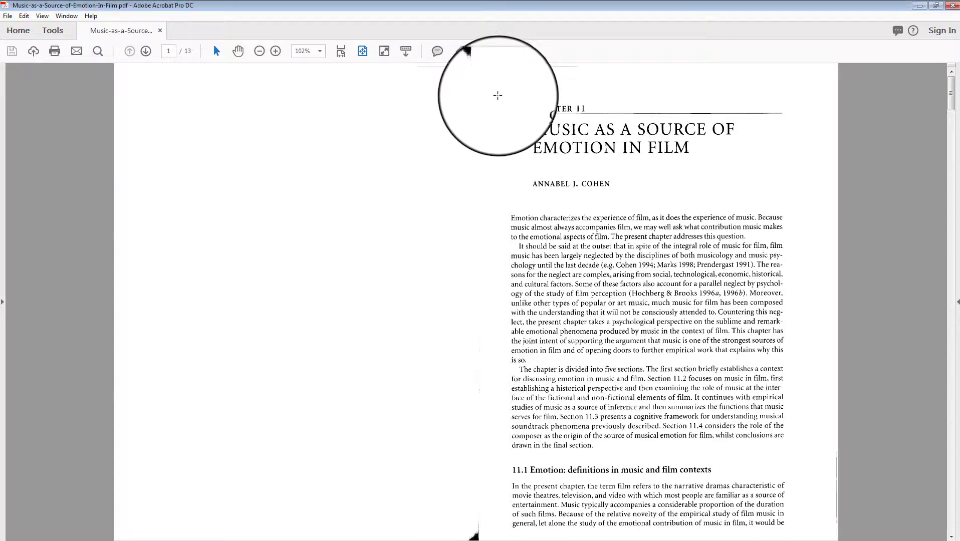
# - Test whether the text on page 1 can be selected, starting with the chapter title and opening paragraphs
pyautogui.moveTo(497, 93); pyautogui.dragTo(807, 459)
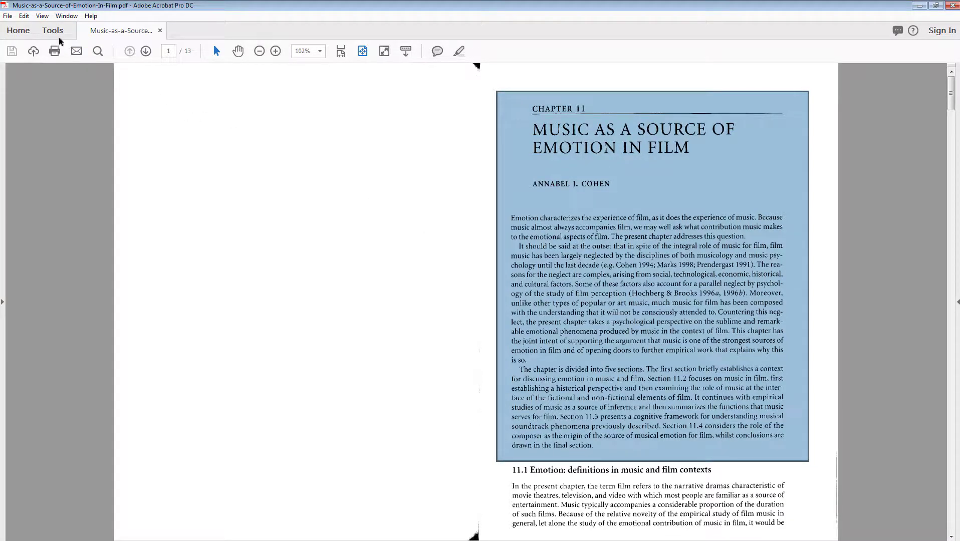
pyautogui.click(133, 117)
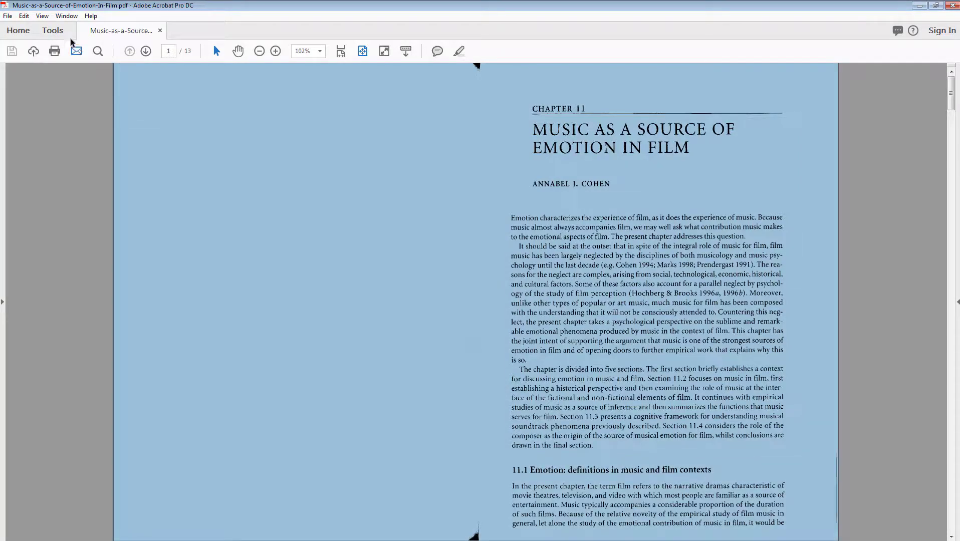
pyautogui.click(104, 85)
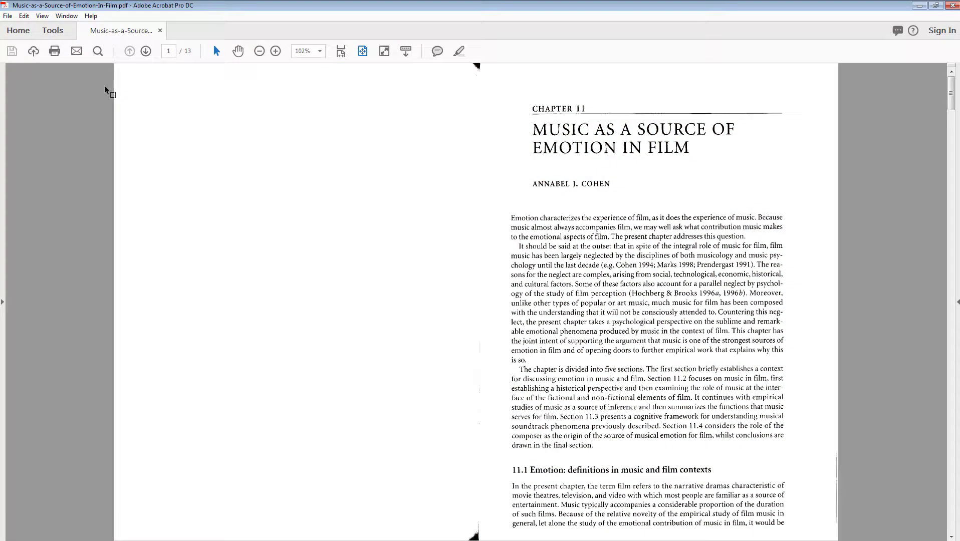
# - Run a full accessibility check on all pages with the default checking options and expand the Document results
pyautogui.click(57, 33)
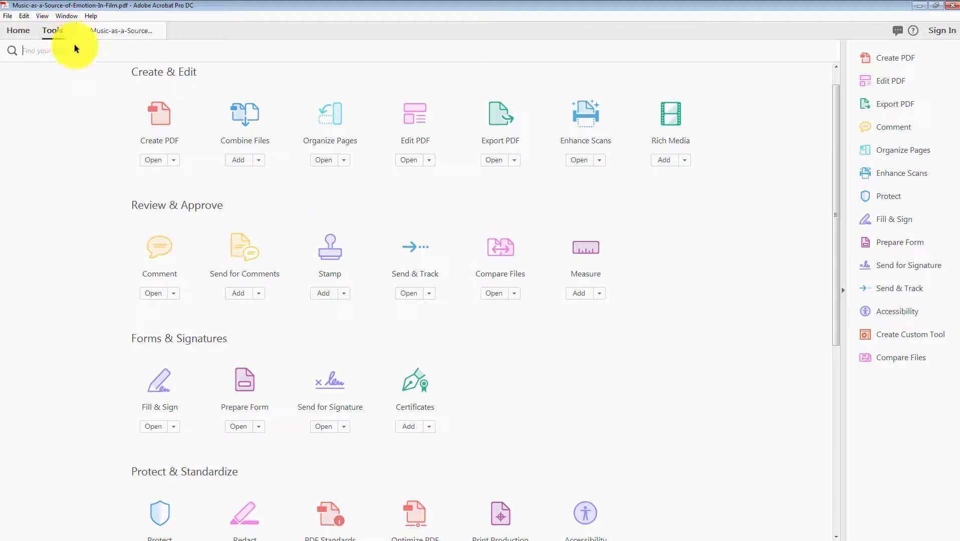
pyautogui.scroll(-3, 606, 363)
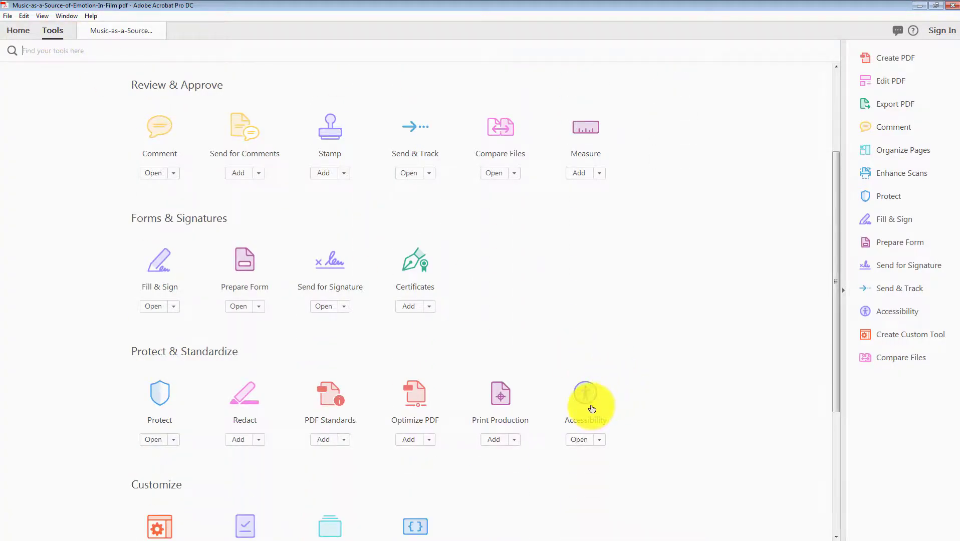
pyautogui.click(587, 400)
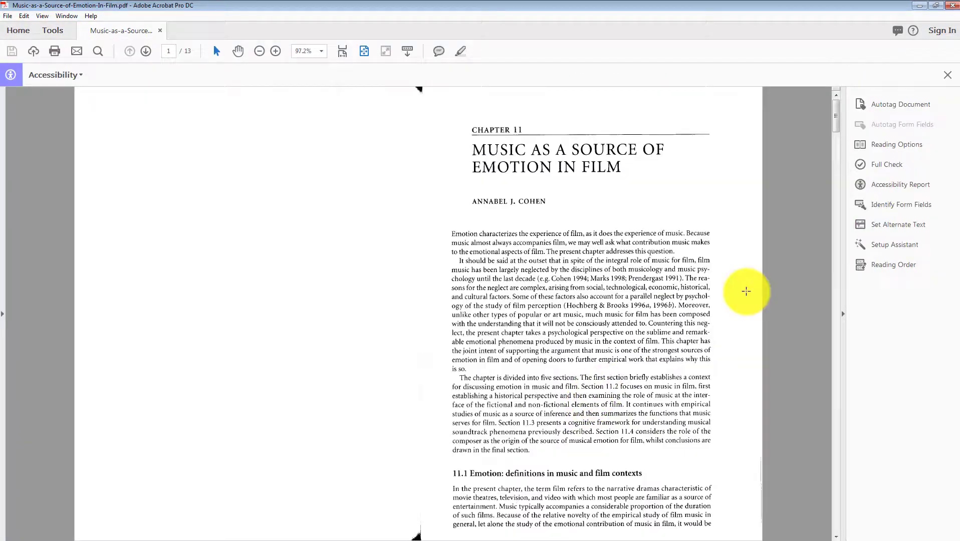
pyautogui.click(880, 165)
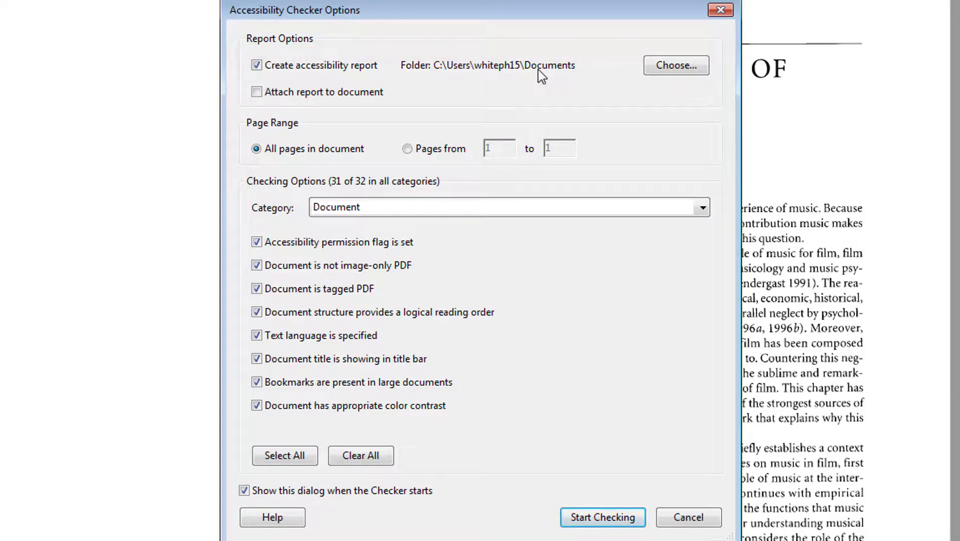
pyautogui.click(588, 518)
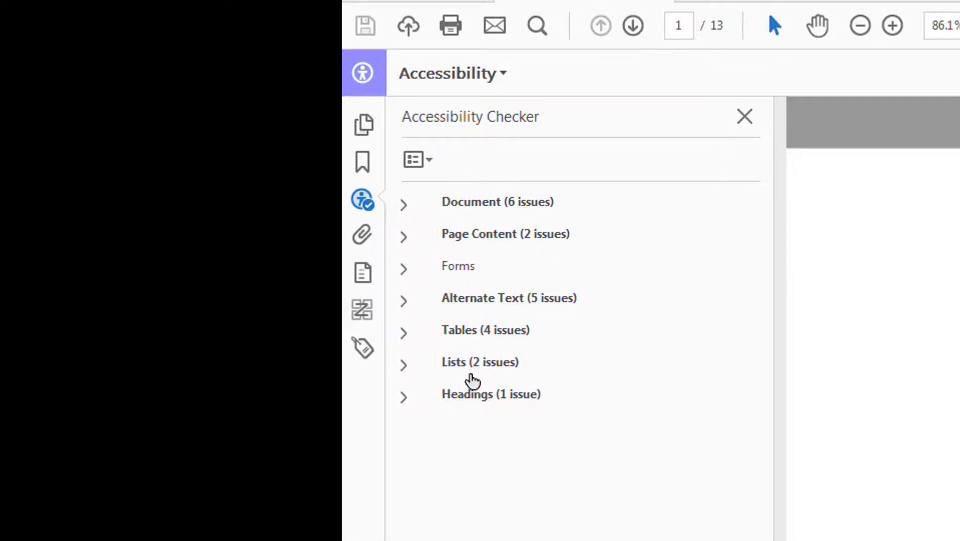
pyautogui.click(405, 206)
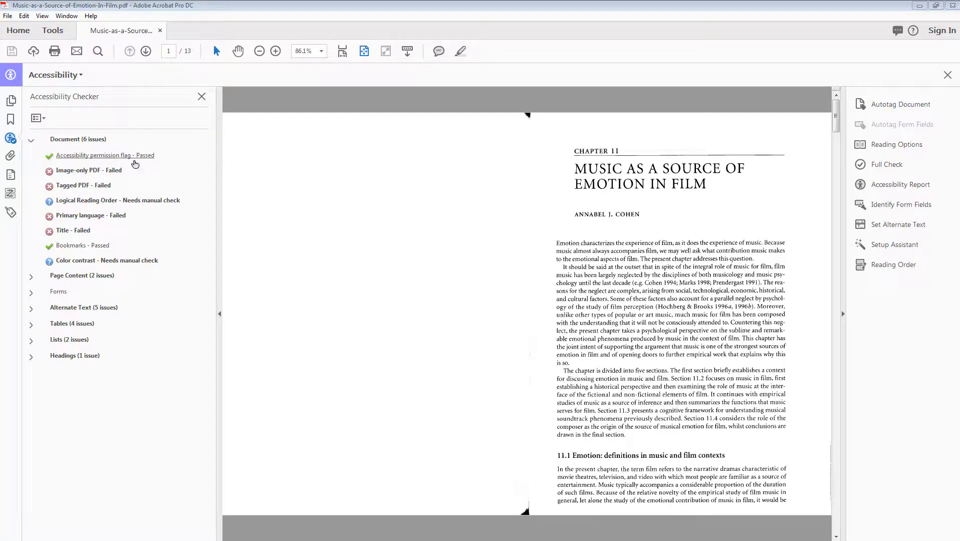
# - Recognize the scanned text in this file with Enhance Scans for all pages, using English (US)
pyautogui.click(51, 32)
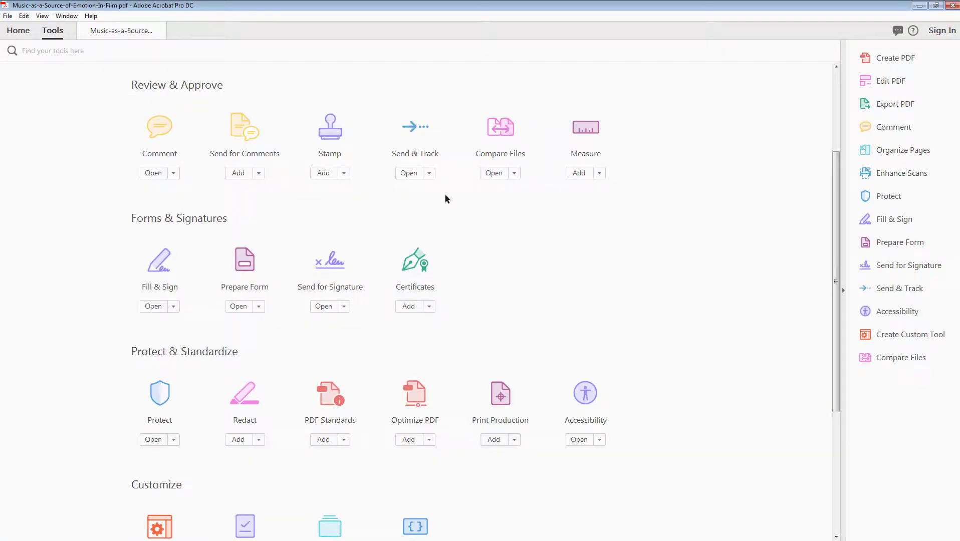
pyautogui.scroll(3, 418, 211)
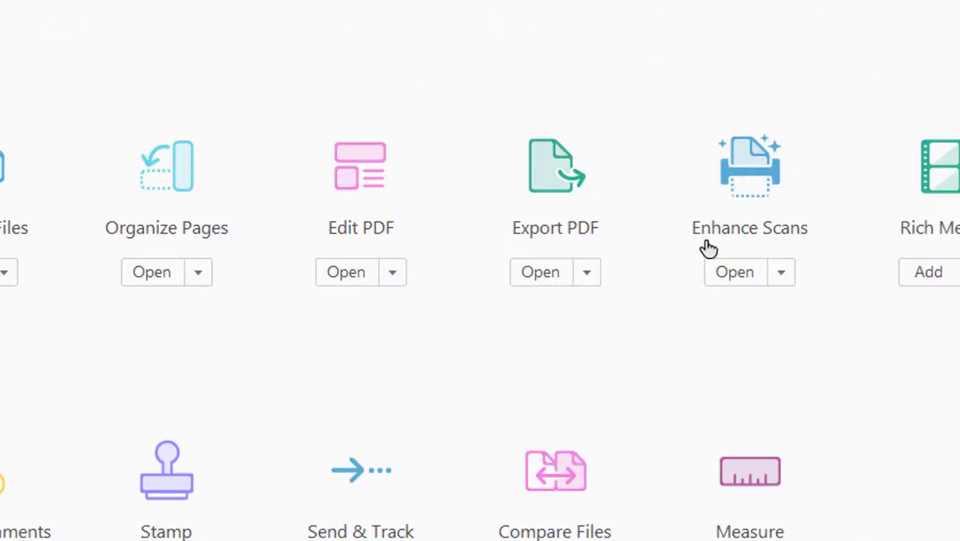
pyautogui.click(728, 273)
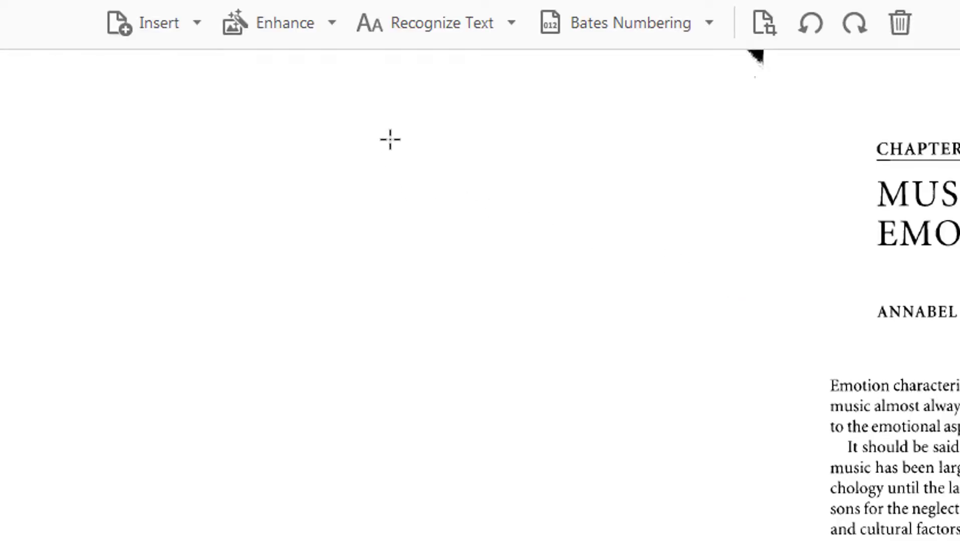
pyautogui.click(410, 20)
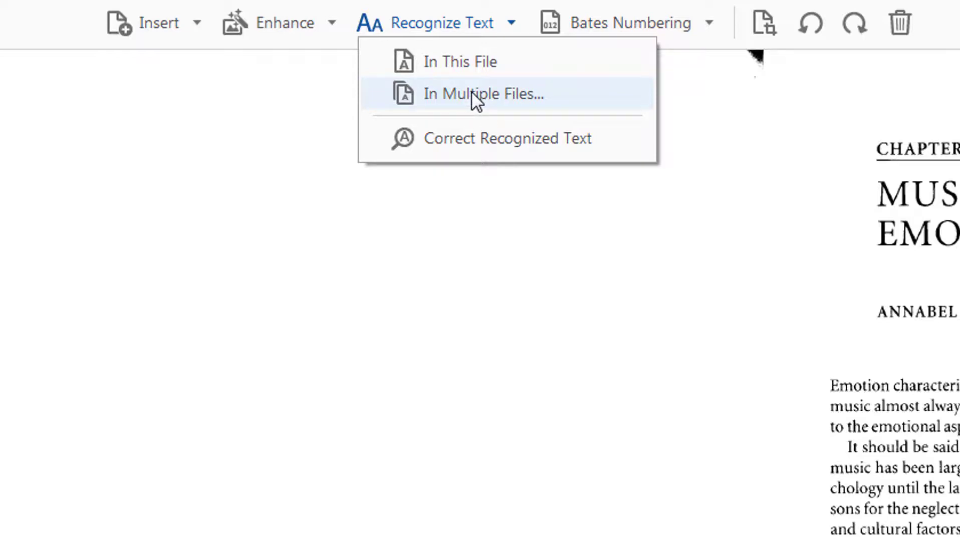
pyautogui.click(461, 66)
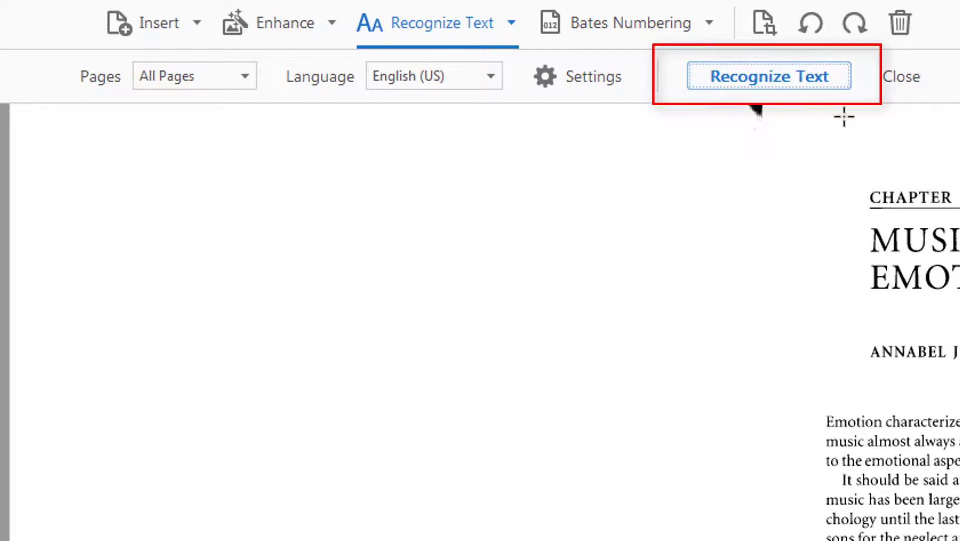
pyautogui.click(809, 75)
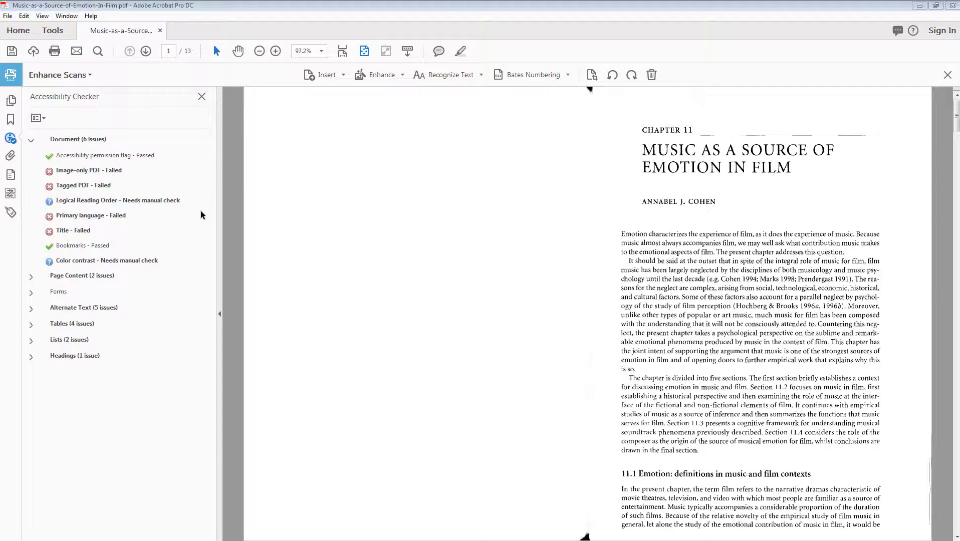
# - Rerun the full accessibility check on all pages and test text selection on the opening paragraphs and chapter heading
pyautogui.click(52, 31)
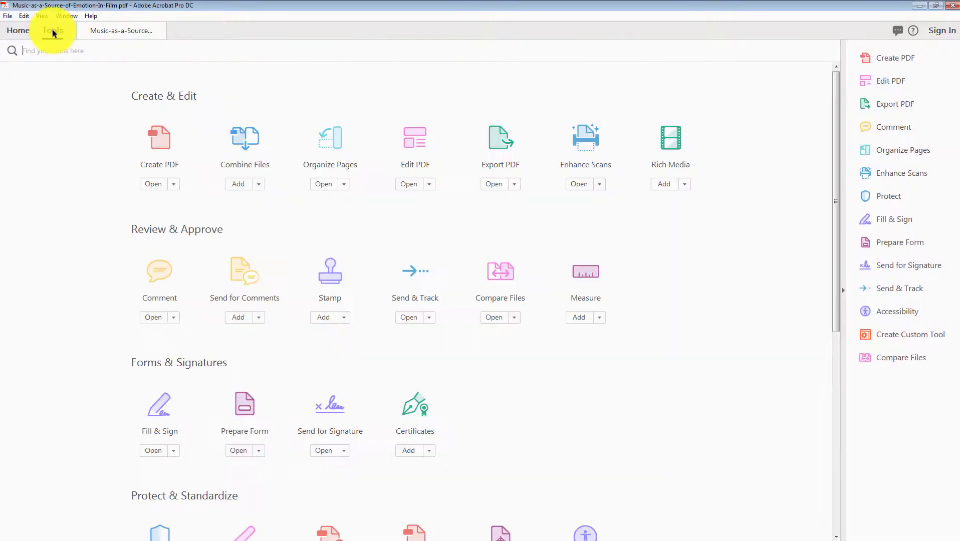
pyautogui.scroll(-4, 700, 399)
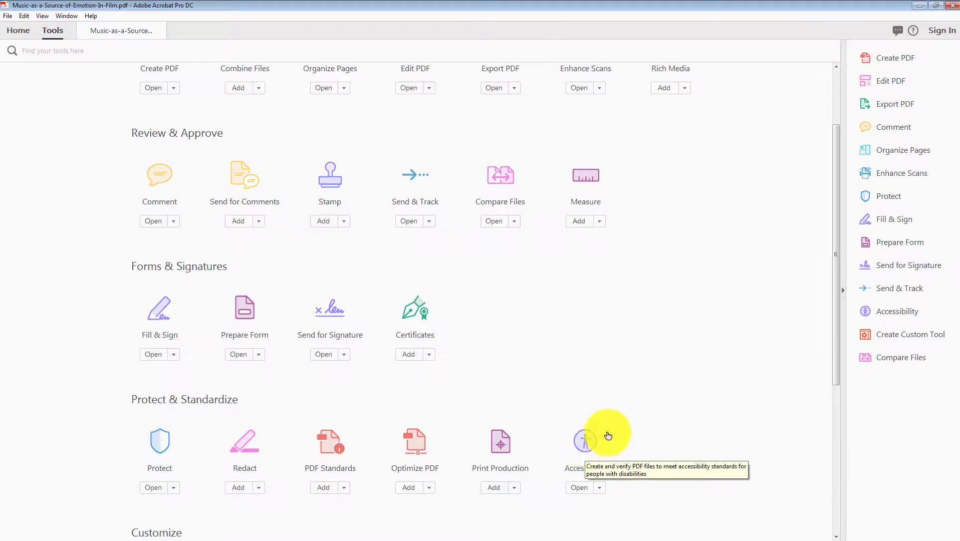
pyautogui.click(880, 314)
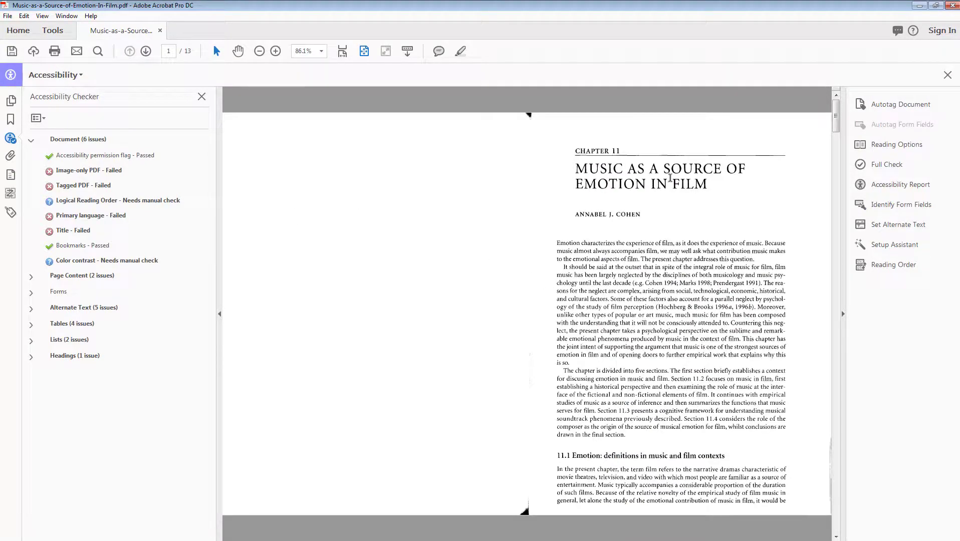
pyautogui.click(881, 164)
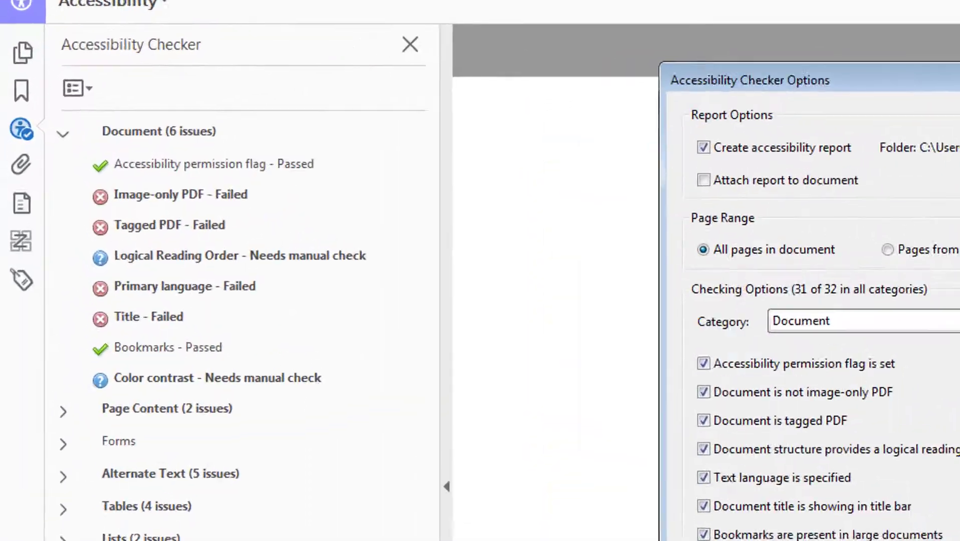
pyautogui.click(553, 418)
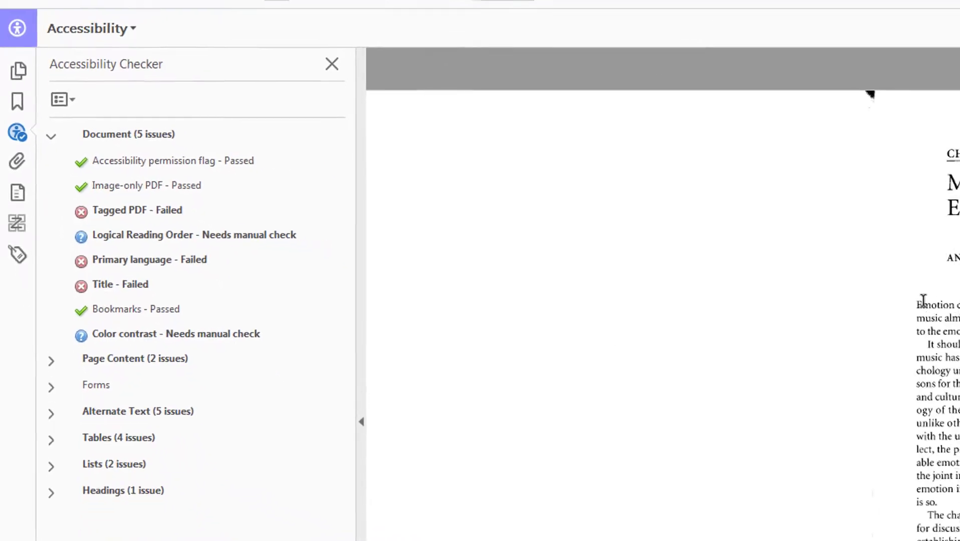
pyautogui.moveTo(775, 279); pyautogui.dragTo(920, 536)
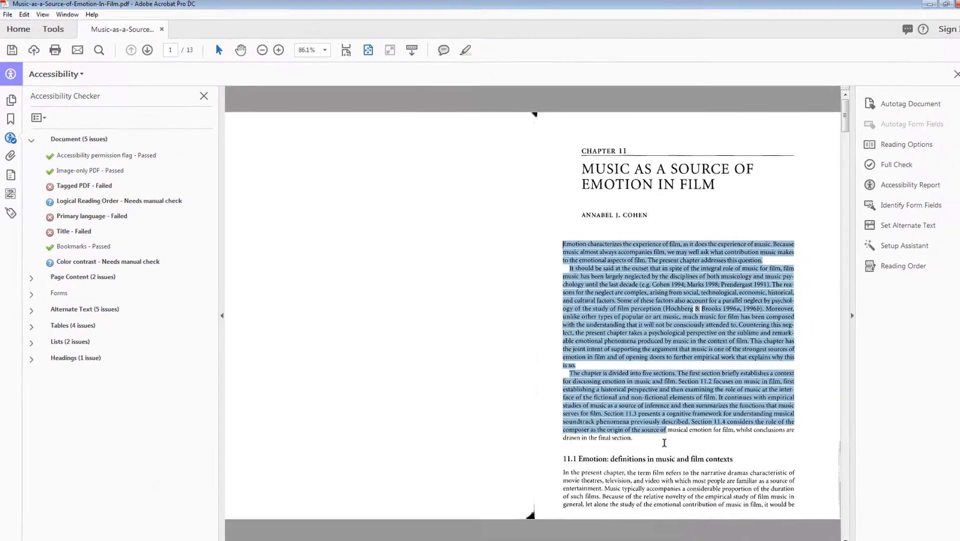
pyautogui.moveTo(571, 150); pyautogui.dragTo(699, 192)
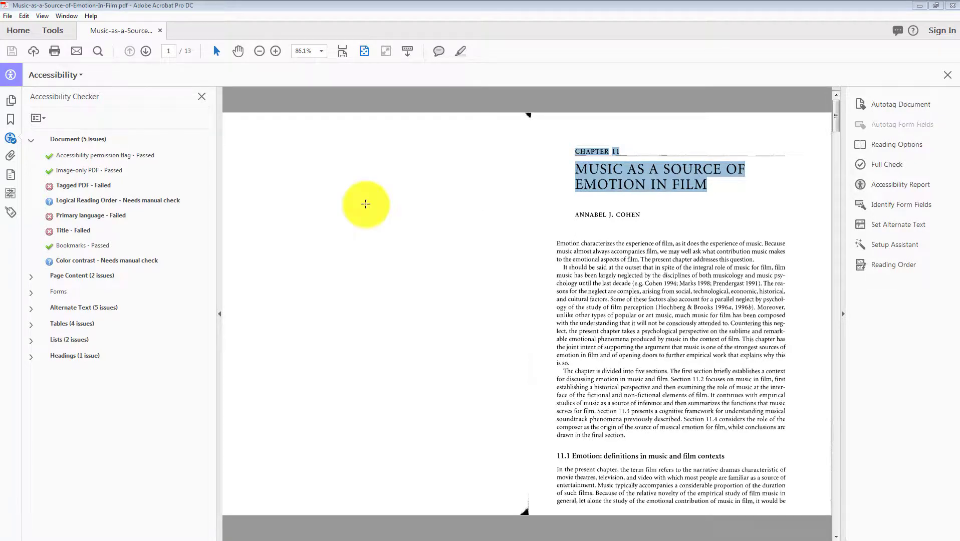
# - Start correcting the recognized text in Enhance Scans and accept the single-character suspect at the bottom of page 3
pyautogui.click(52, 31)
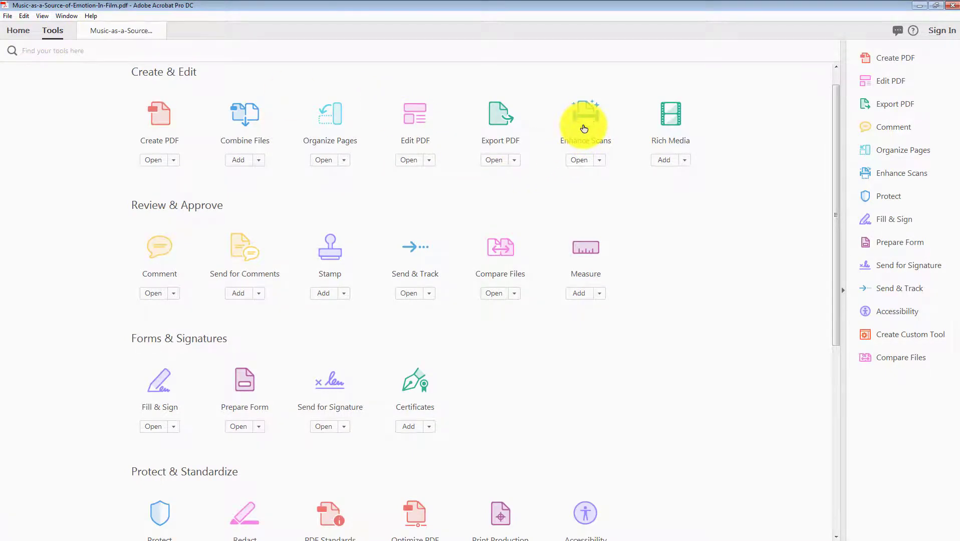
pyautogui.click(584, 128)
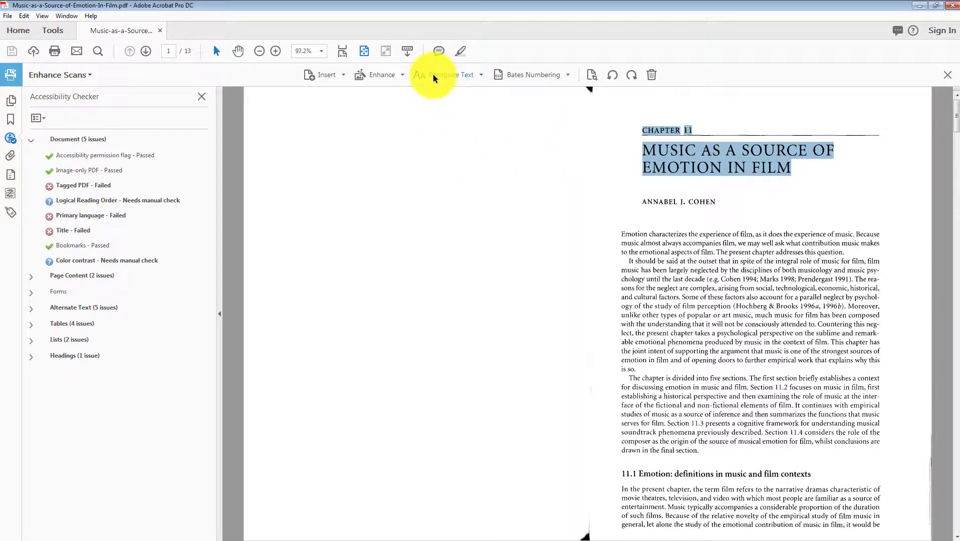
pyautogui.click(480, 74)
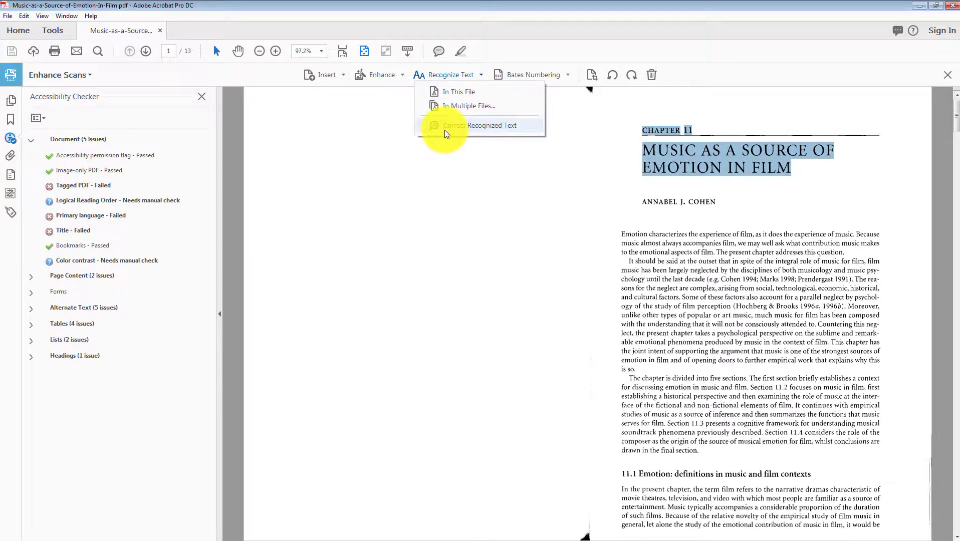
pyautogui.click(504, 126)
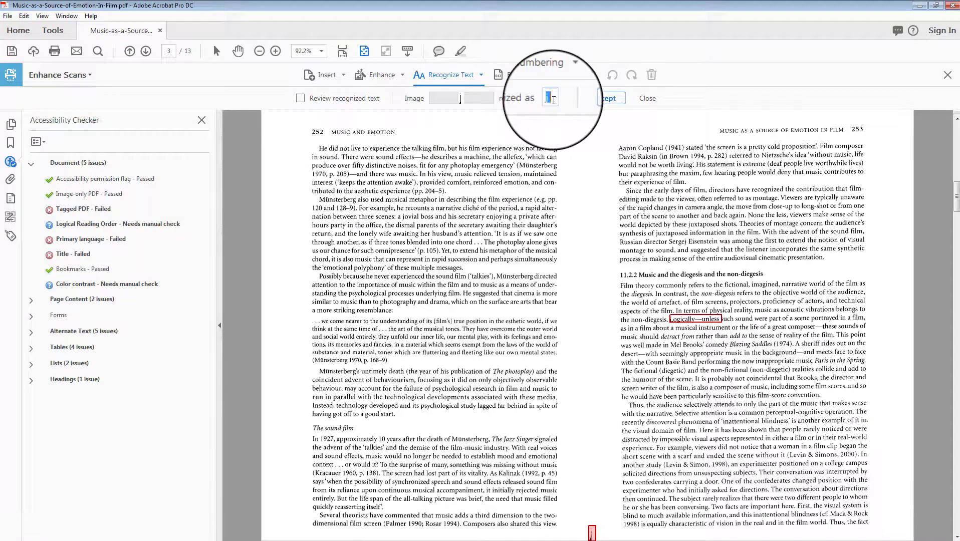
pyautogui.click(600, 98)
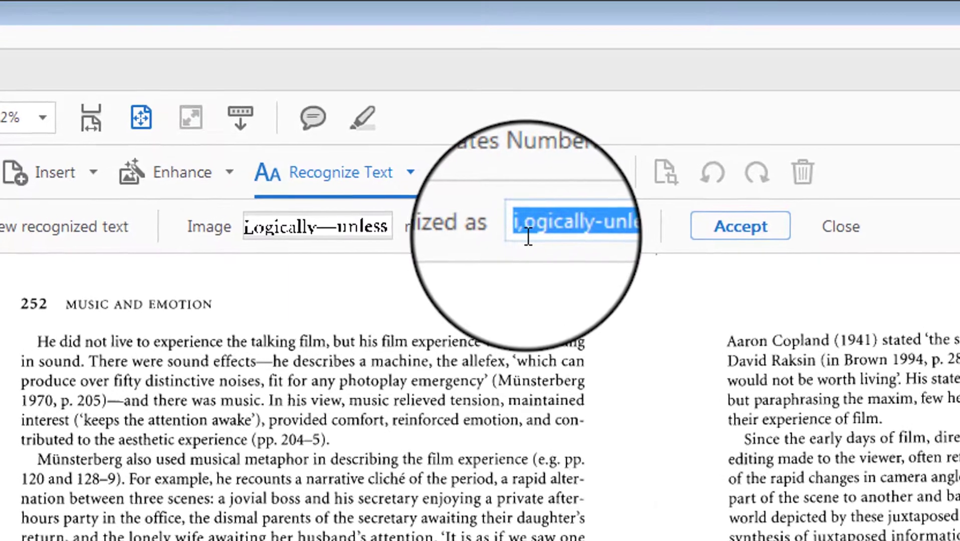
# - Correct the capital L in the suspect so it reads "Logically-unless", accept it and close the text correction
pyautogui.moveTo(527, 225); pyautogui.dragTo(515, 225)
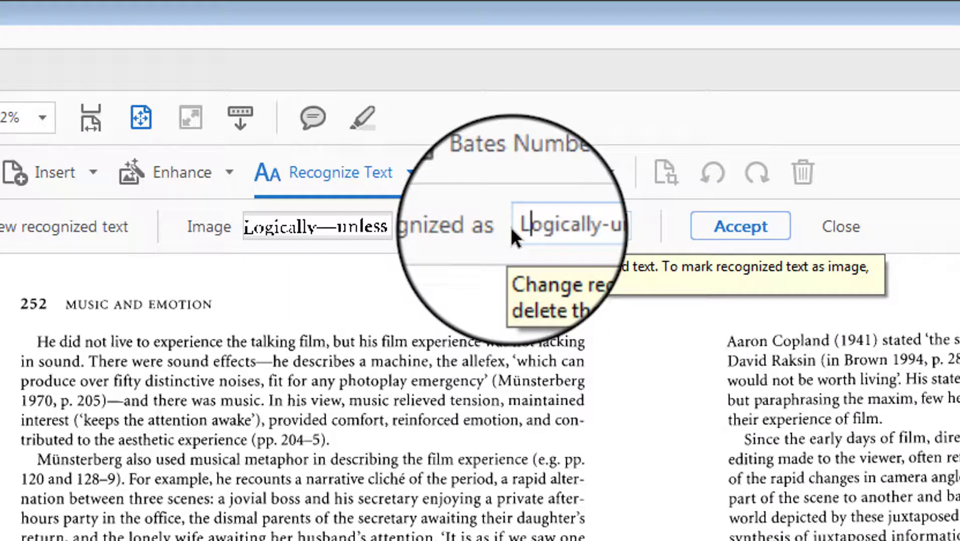
pyautogui.click(746, 223)
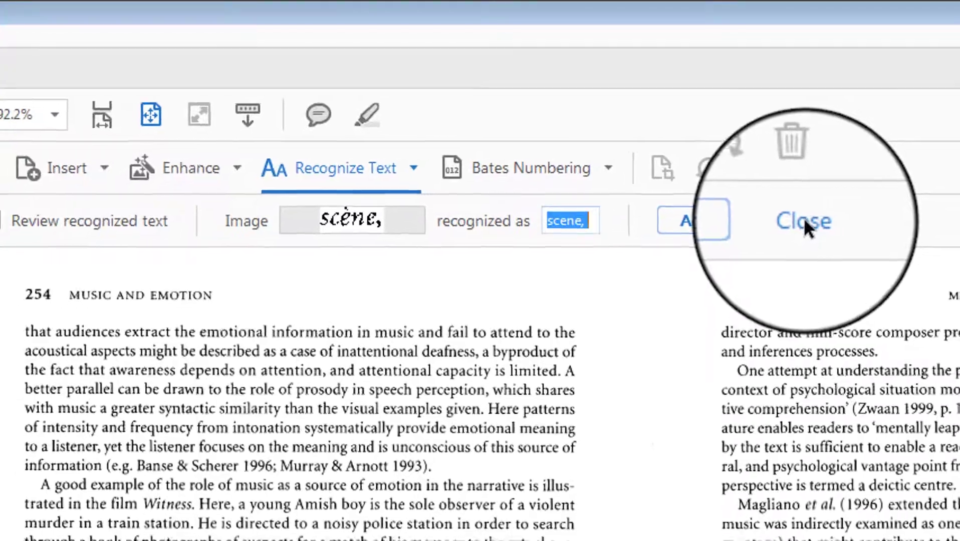
pyautogui.click(810, 225)
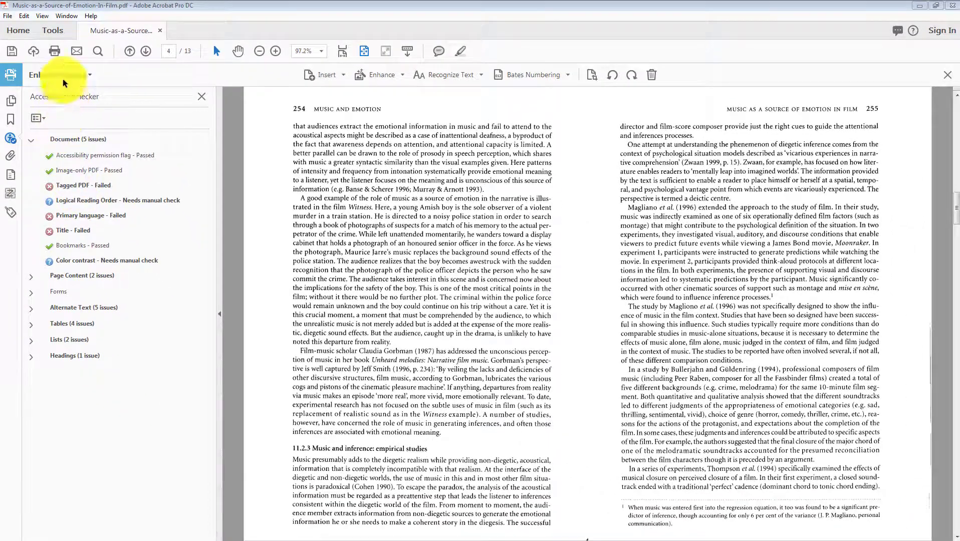
# - Autotag the document with the Accessibility tools
pyautogui.click(49, 30)
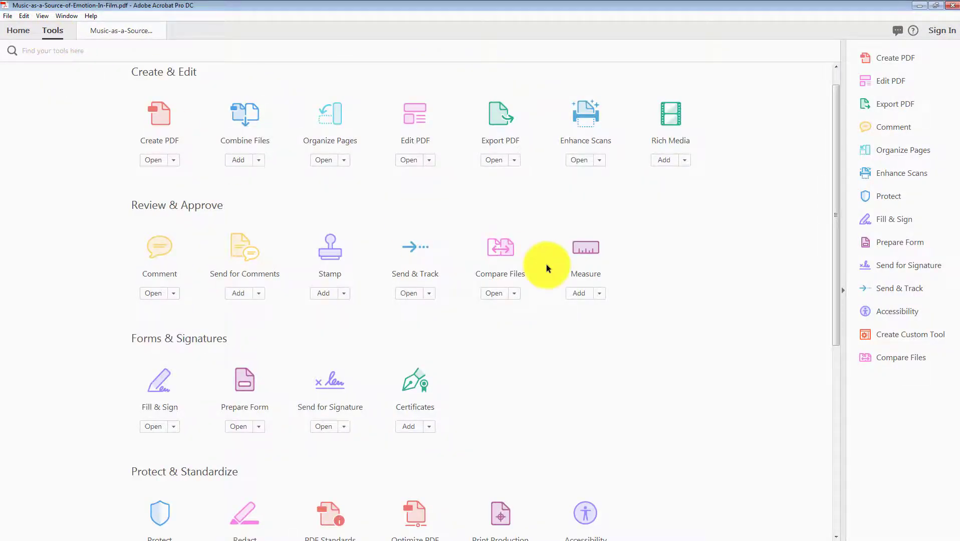
pyautogui.scroll(-3, 703, 394)
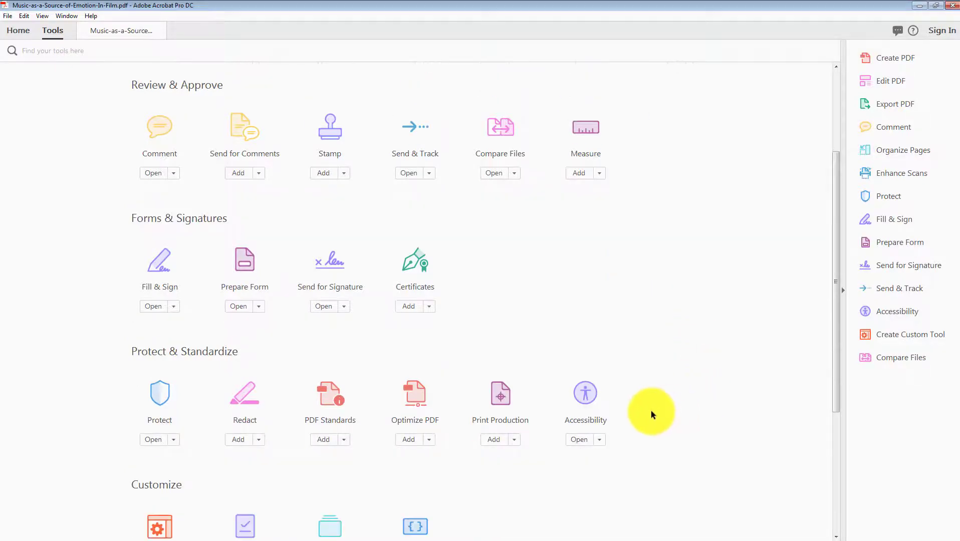
pyautogui.click(584, 424)
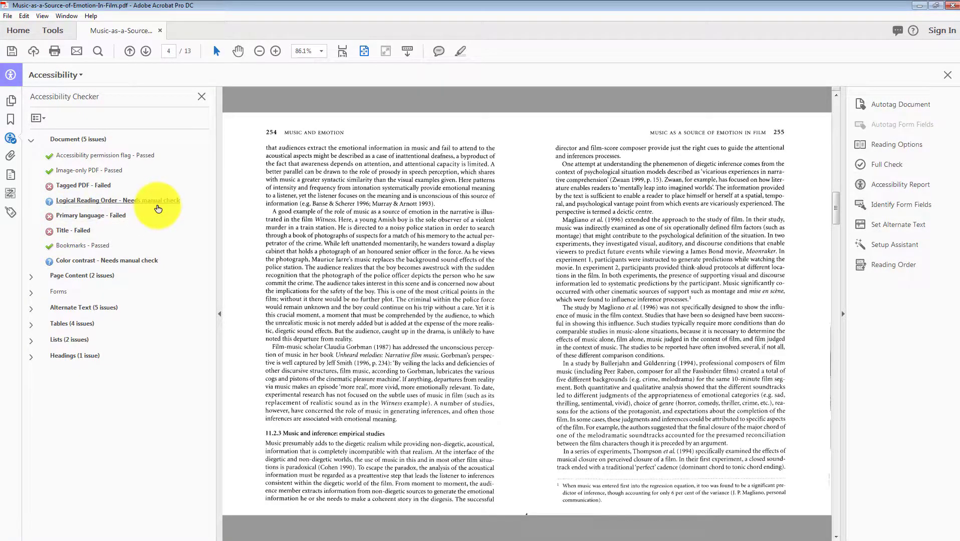
pyautogui.click(878, 104)
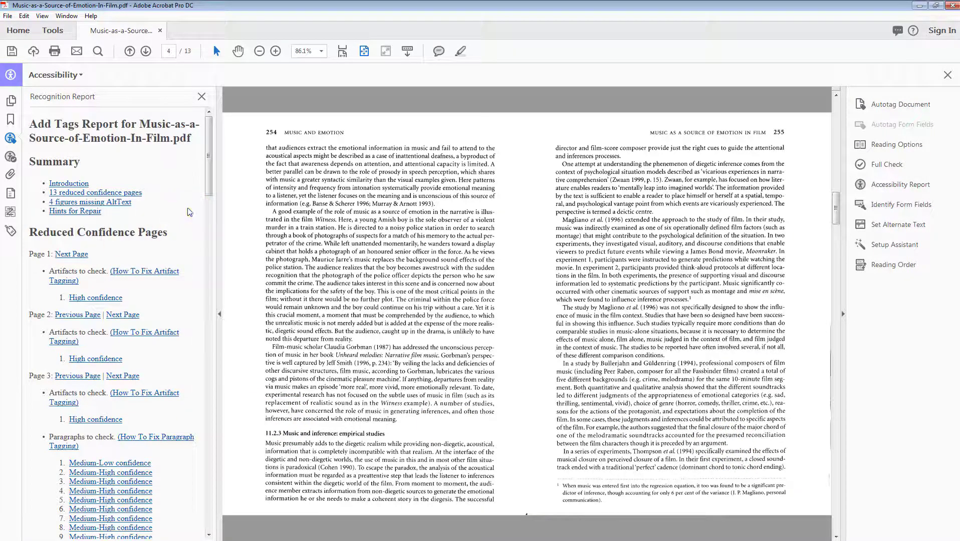
# - Run the full accessibility check on all pages and fix the failed primary language by setting the reading language to English
pyautogui.click(887, 163)
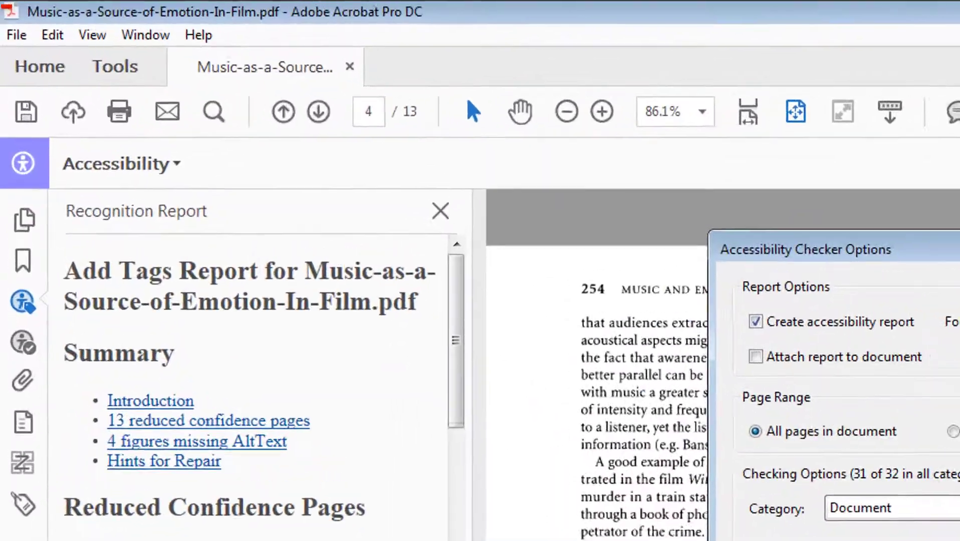
pyautogui.click(644, 497)
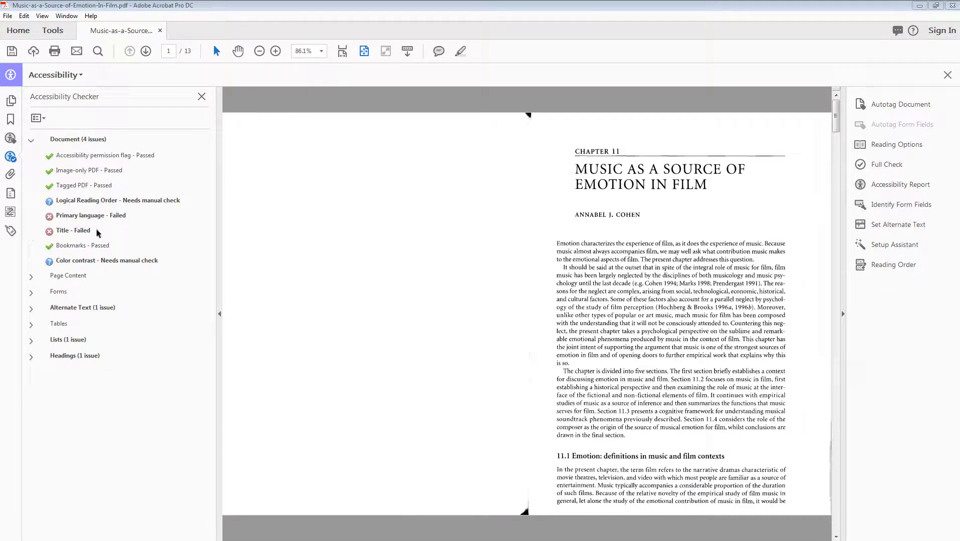
pyautogui.rightClick(72, 218)
pyautogui.click(84, 227)
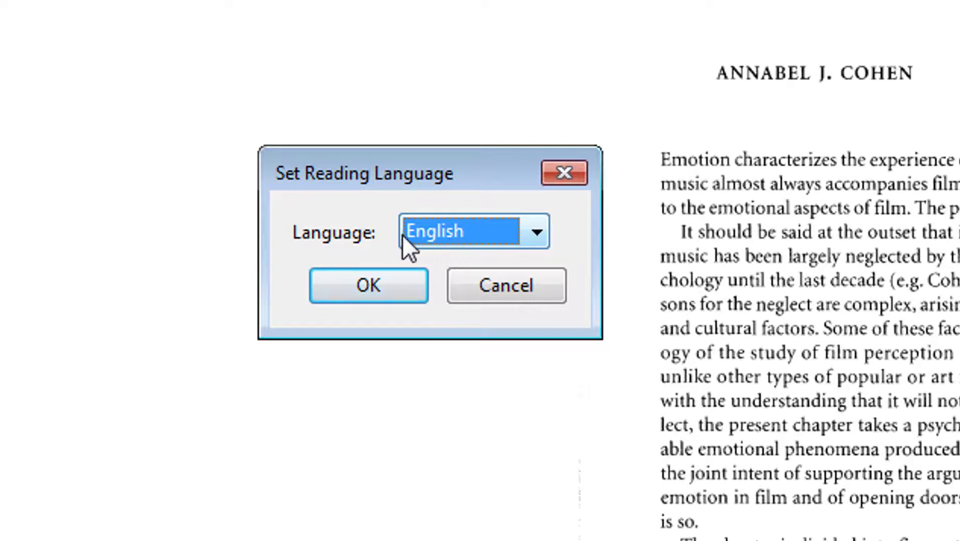
pyautogui.click(375, 286)
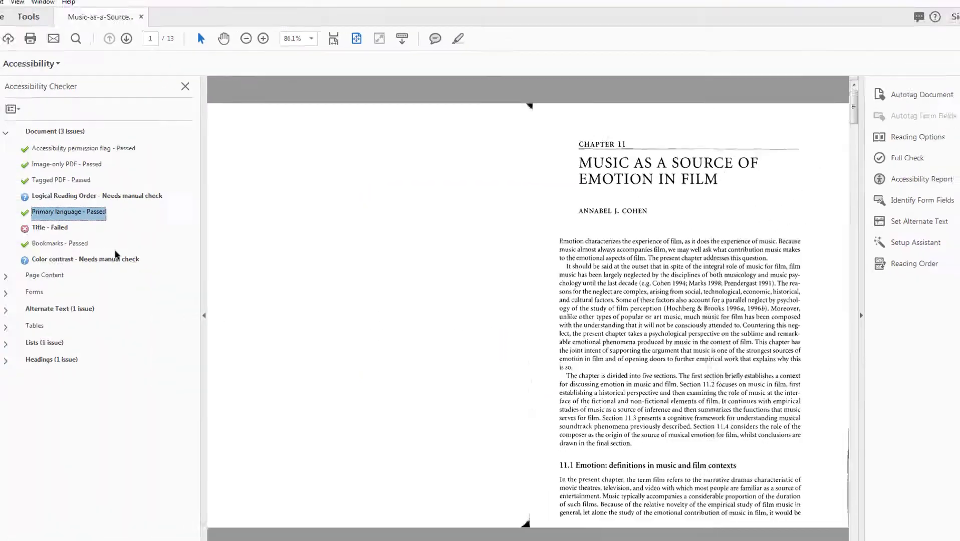
# - Fix the failed Title rule by entering "Music as a source of emotion in film" as the document title in the description
pyautogui.rightClick(64, 231)
pyautogui.click(83, 245)
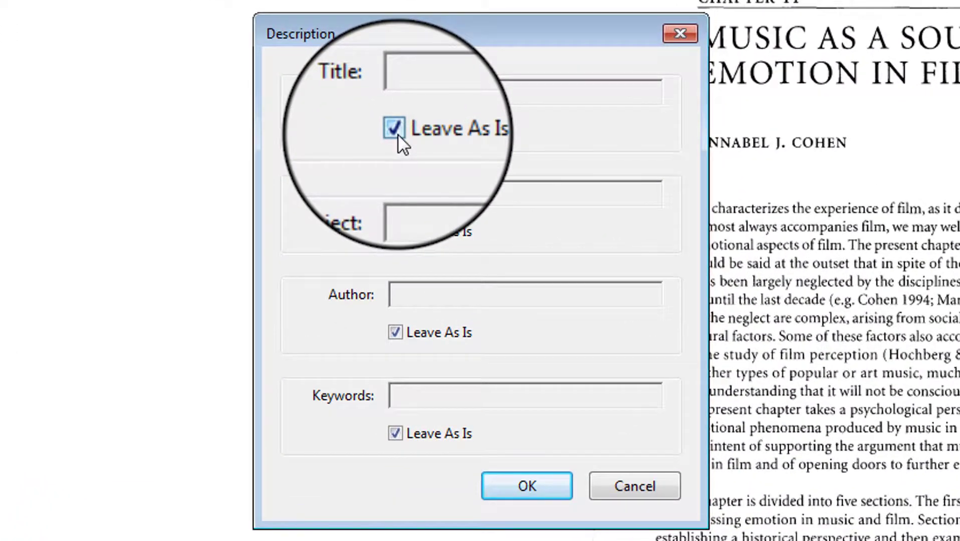
pyautogui.click(402, 142)
pyautogui.click(403, 92)
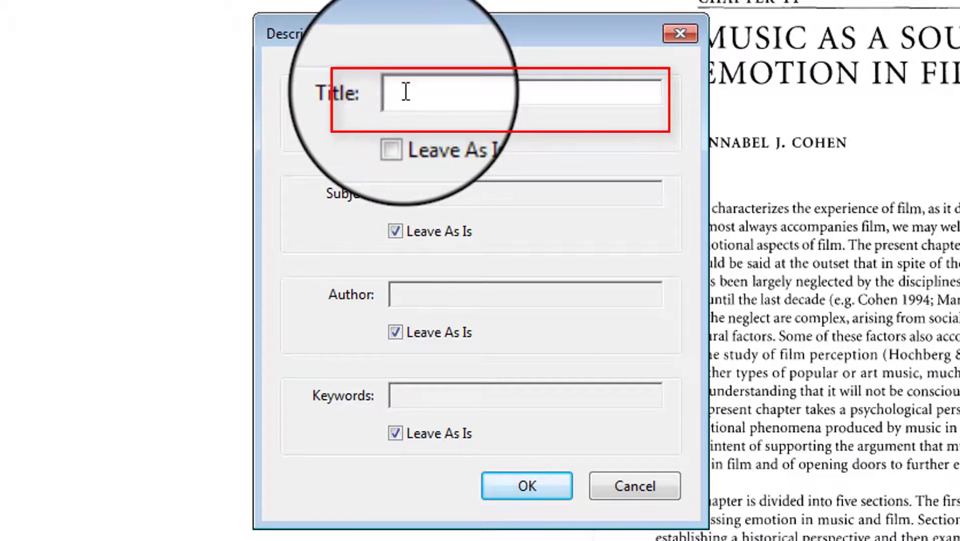
pyautogui.write('Music')
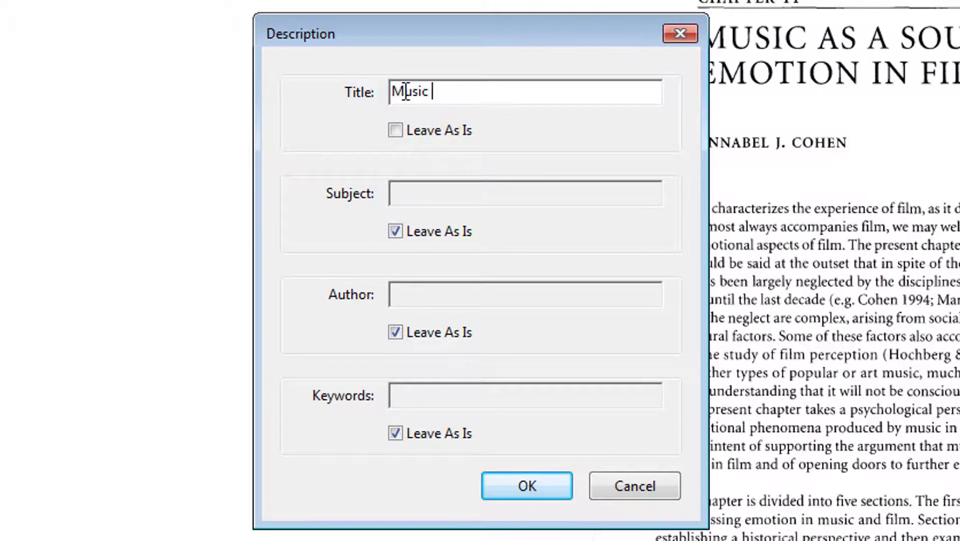
pyautogui.write(' as a source of e')
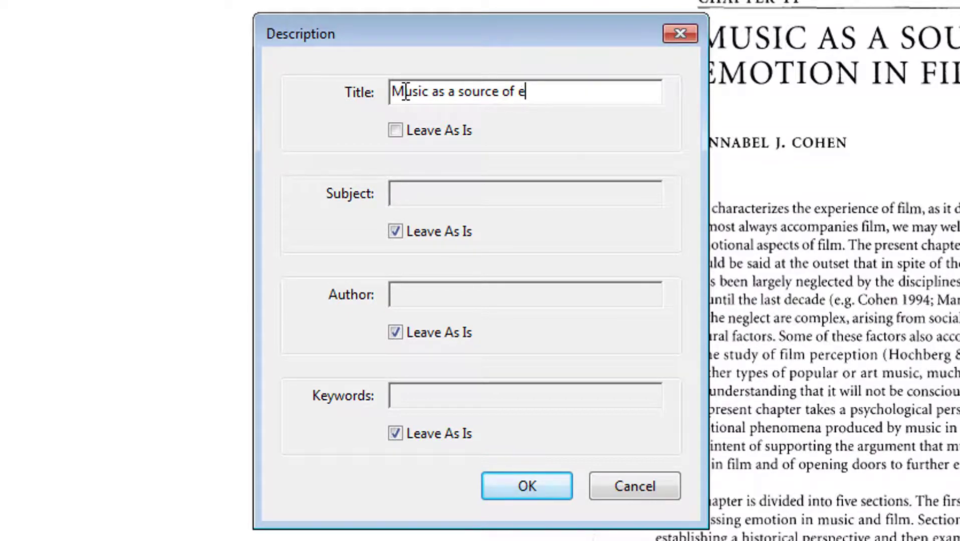
pyautogui.write('motion in fi')
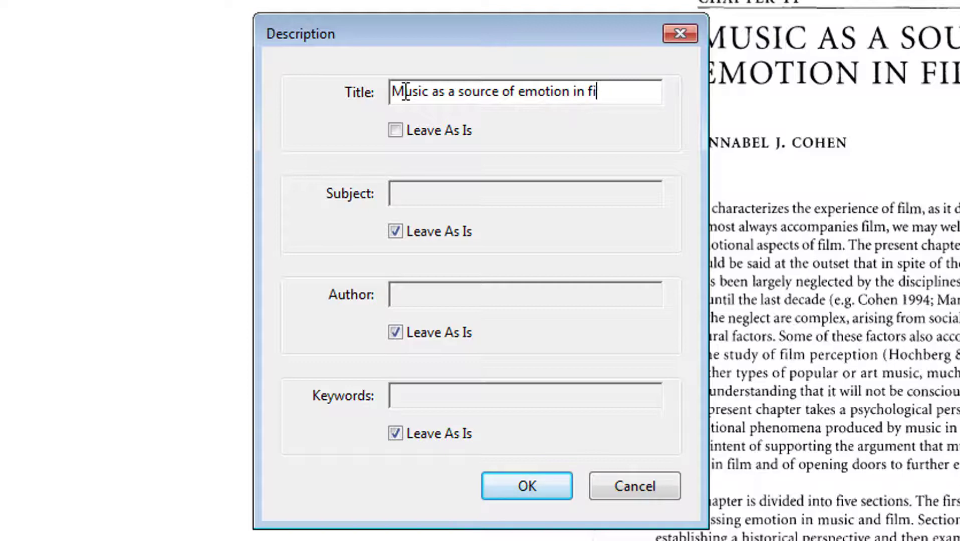
pyautogui.write('lm')
# - Enter the chapter author's name as the document author and apply the description
pyautogui.moveTo(525, 35); pyautogui.dragTo(305, 27)
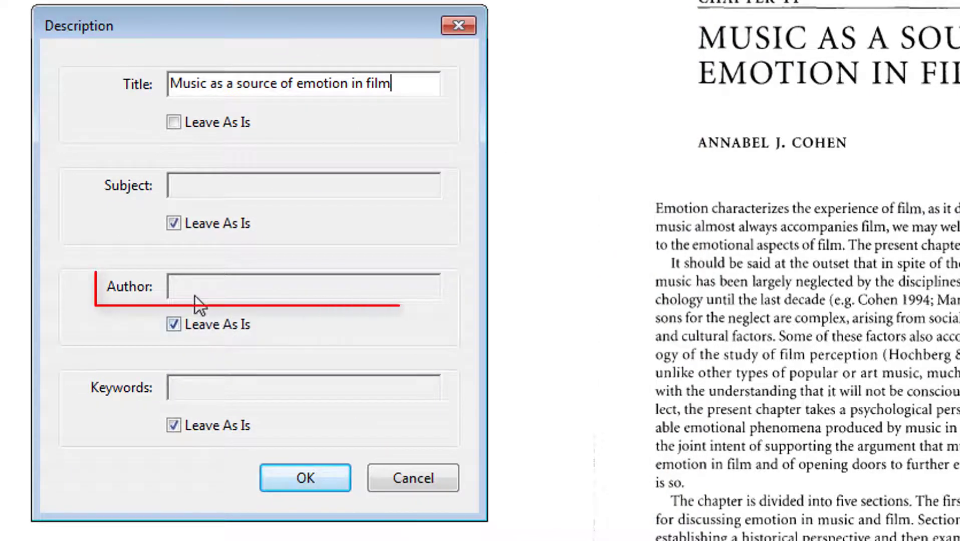
pyautogui.click(174, 323)
pyautogui.click(201, 291)
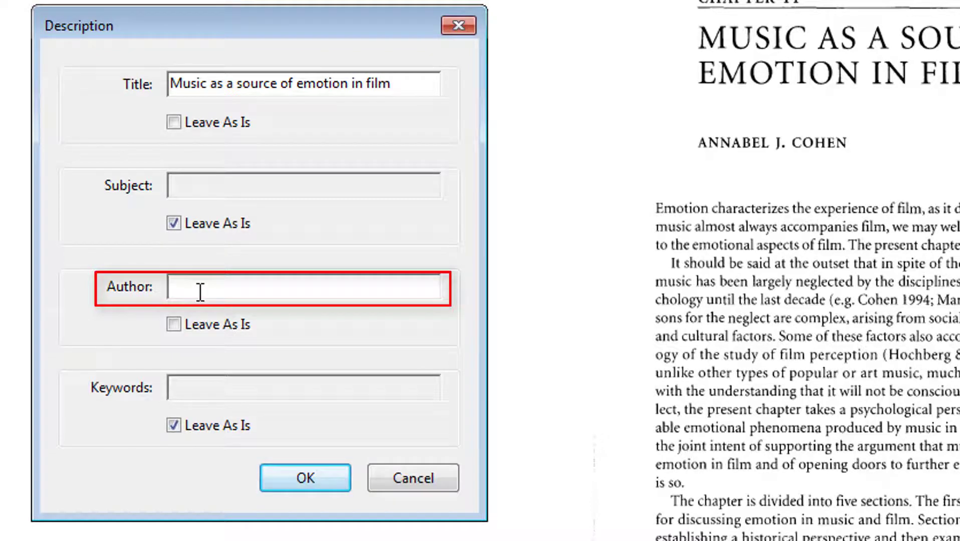
pyautogui.write('Annabel Cohen')
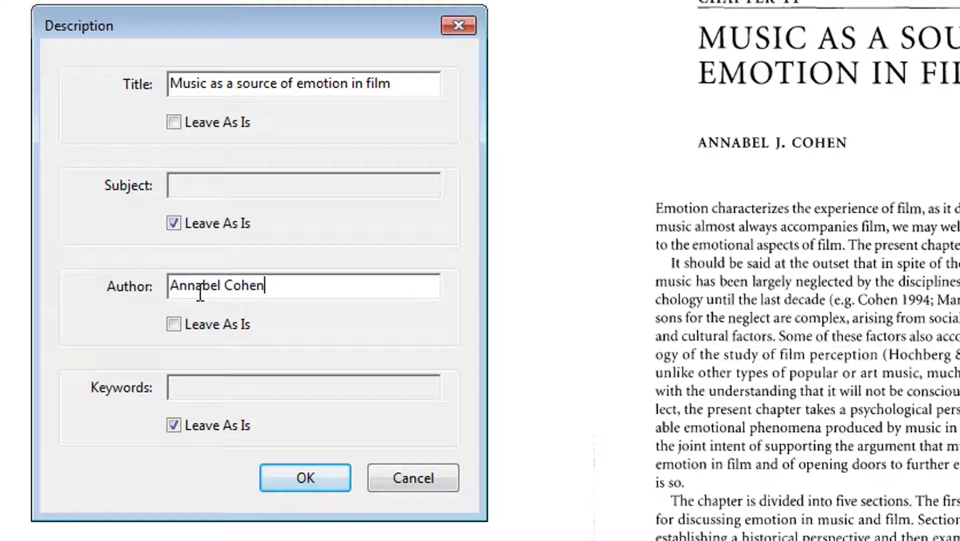
pyautogui.click(290, 480)
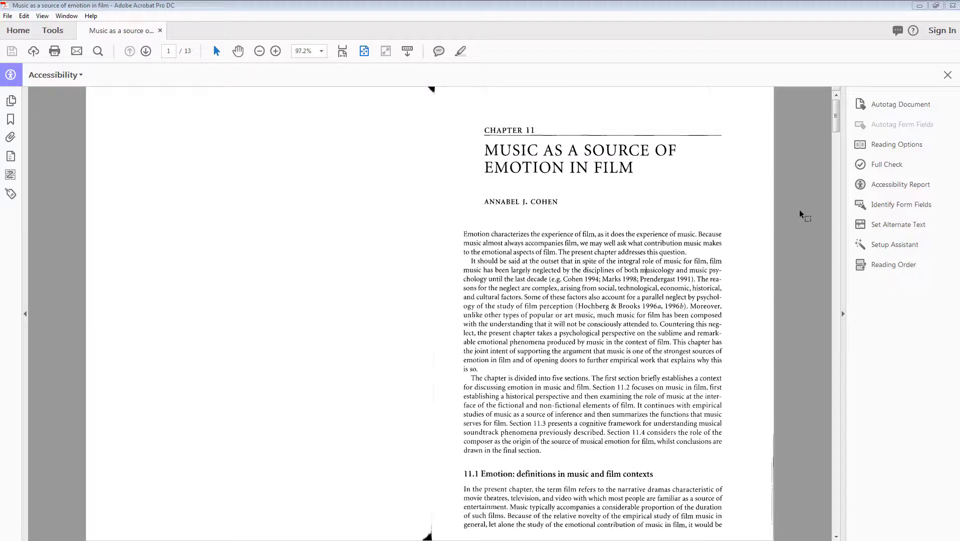
# - Set up another full check with the accessibility report saved to "Report folder" on the desktop
pyautogui.click(883, 164)
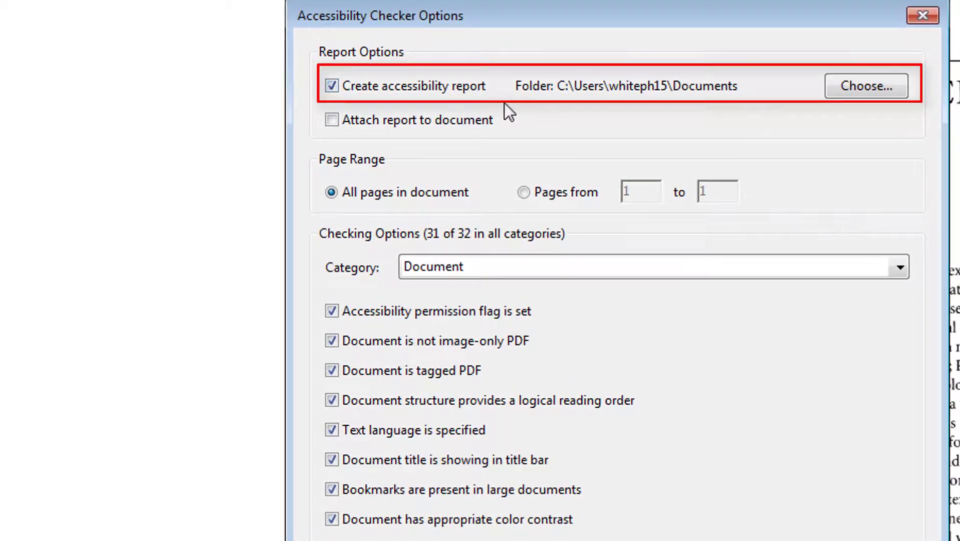
pyautogui.click(842, 88)
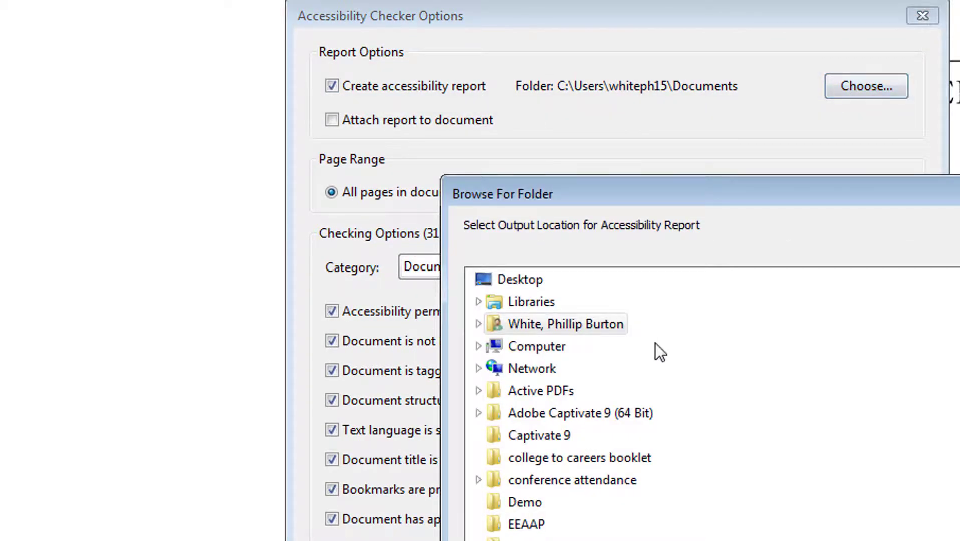
pyautogui.click(478, 283)
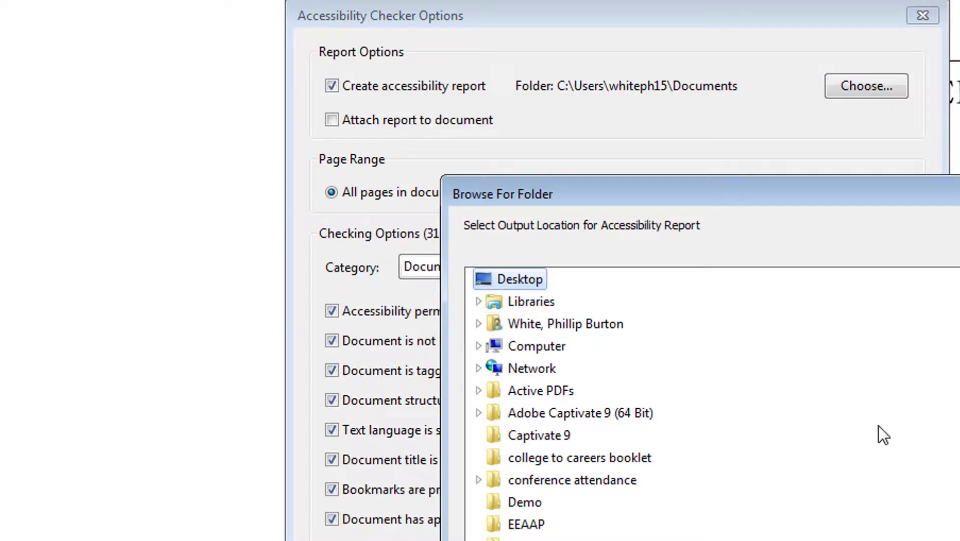
pyautogui.scroll(-3, 651, 401)
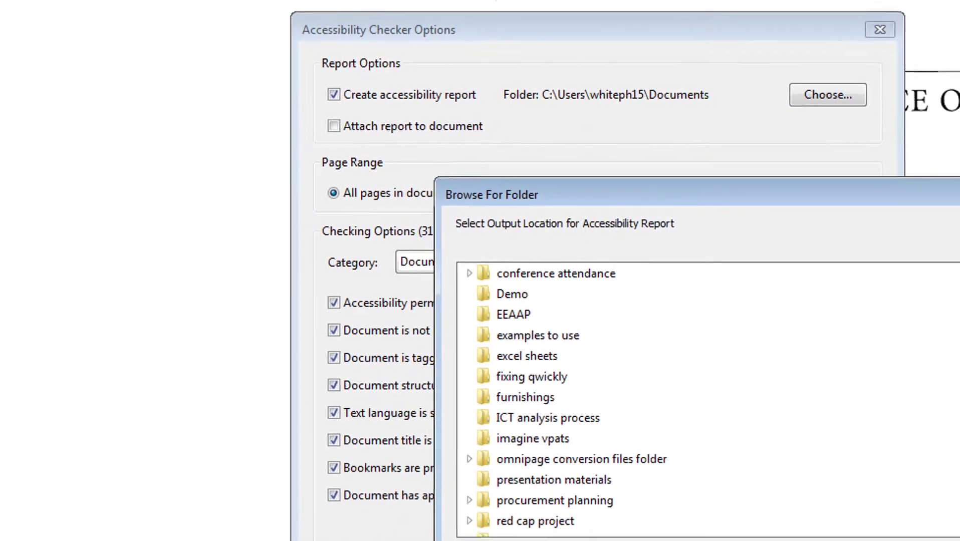
pyautogui.moveTo(952, 402); pyautogui.dragTo(952, 418)
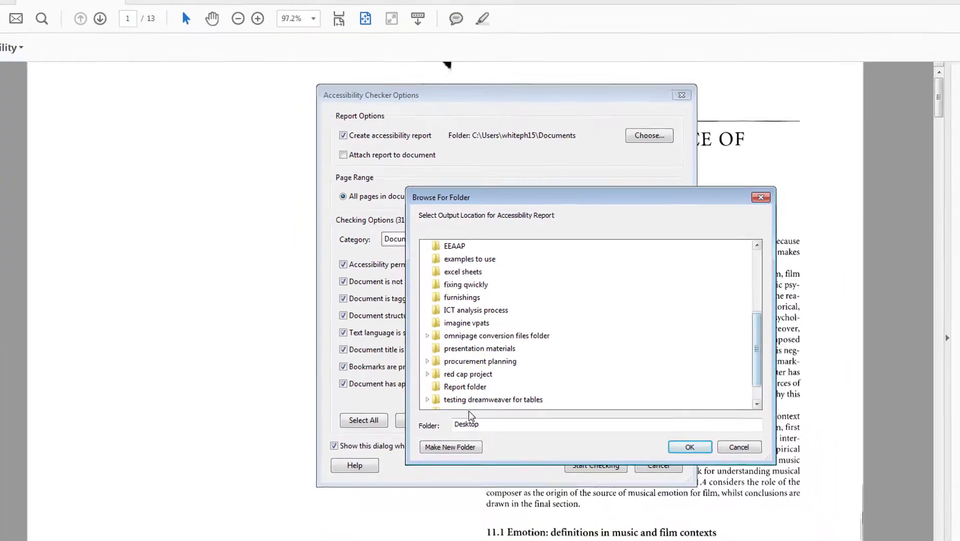
pyautogui.click(465, 387)
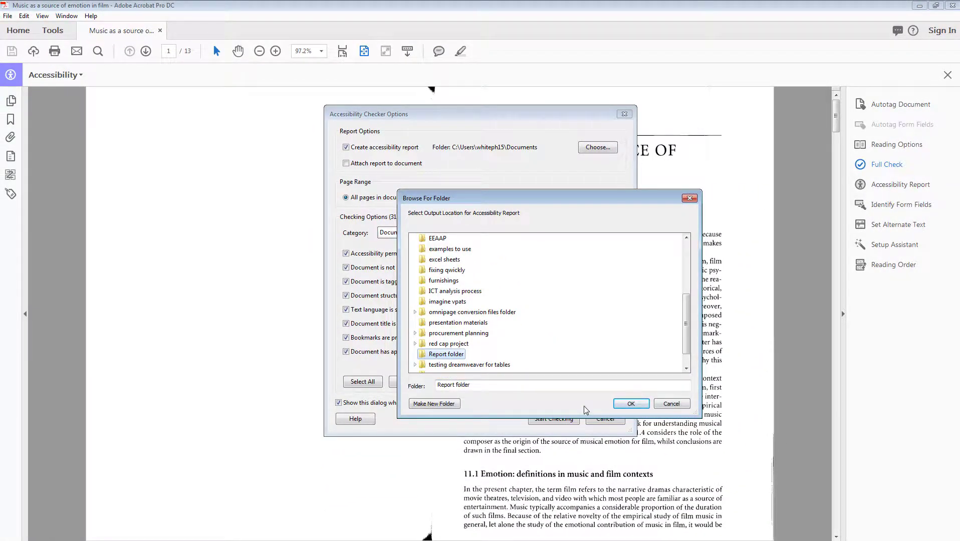
pyautogui.click(629, 403)
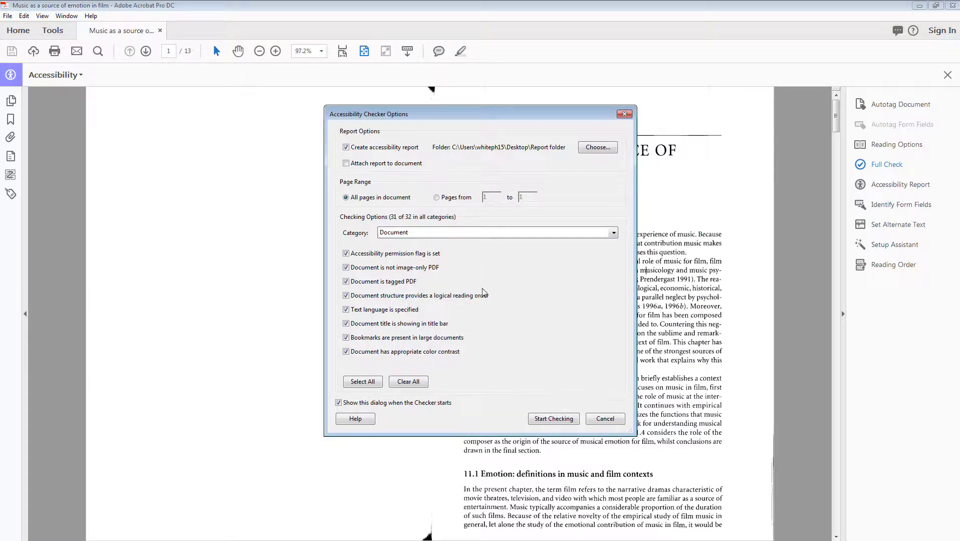
# - Start the full check on all pages and review the Document and Page Content results
pyautogui.click(548, 420)
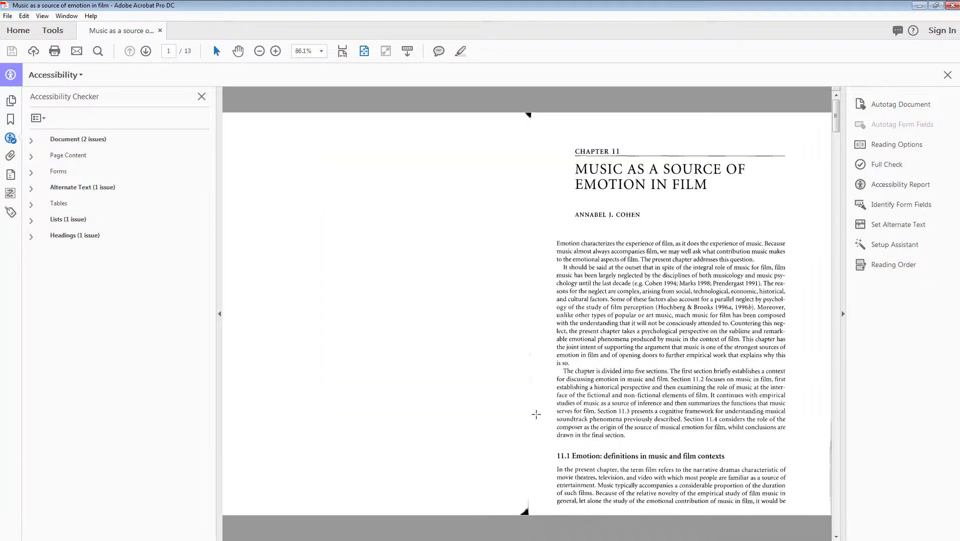
pyautogui.click(31, 141)
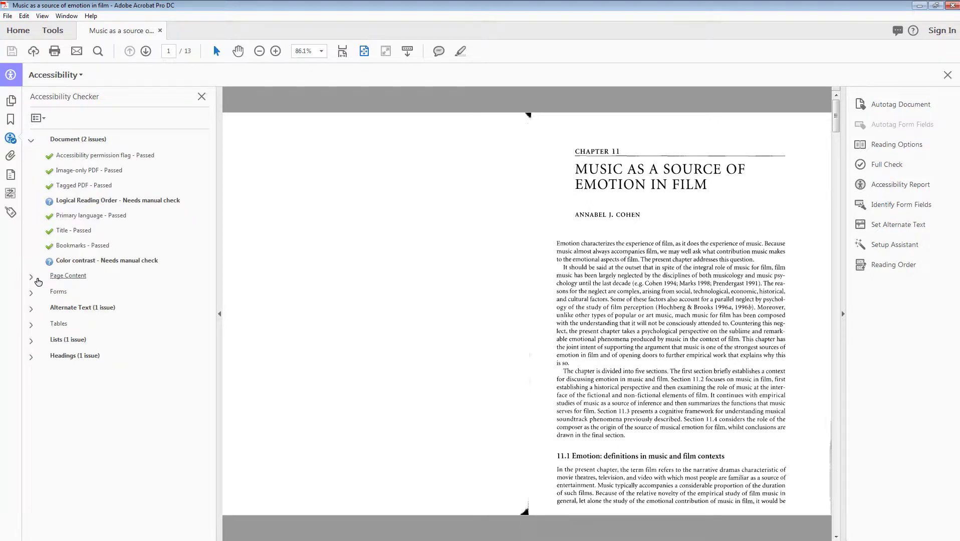
pyautogui.click(30, 278)
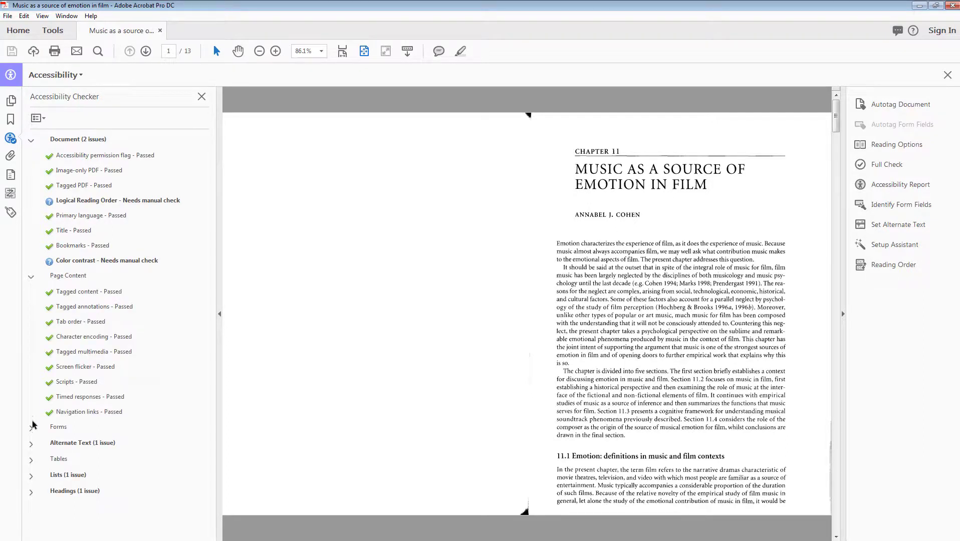
pyautogui.click(31, 277)
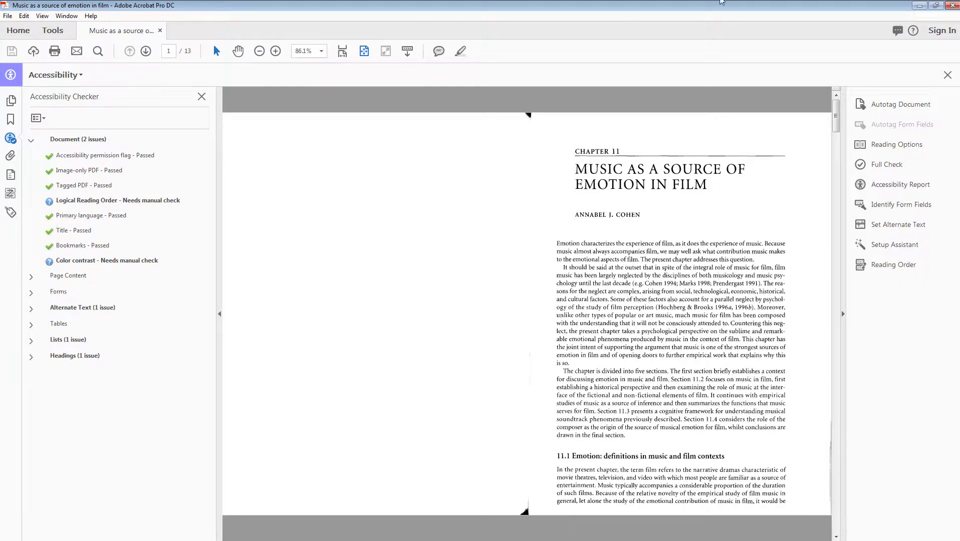
# - Open the saved HTML accessibility report from "Report folder" on the desktop and read through its summary and detailed rule results
pyautogui.click(918, 7)
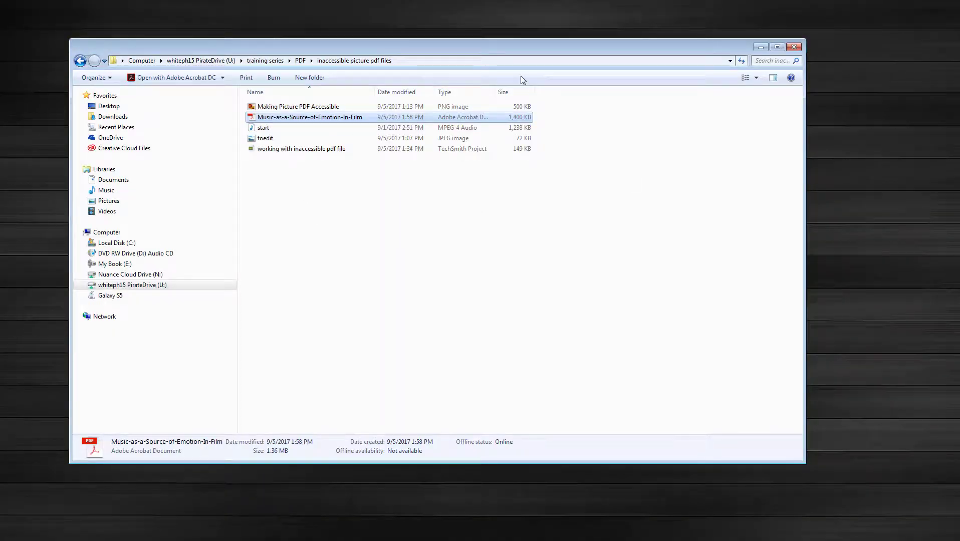
pyautogui.click(793, 47)
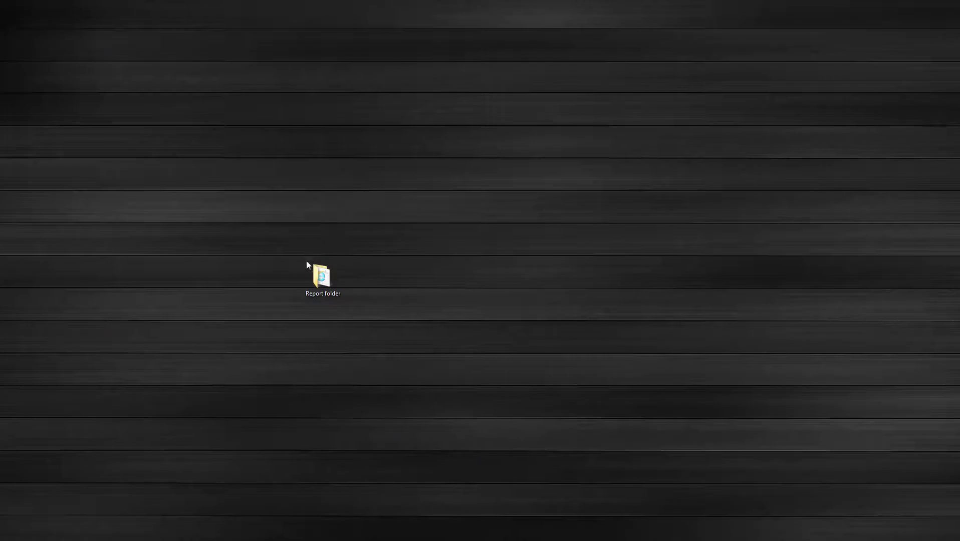
pyautogui.doubleClick(326, 279)
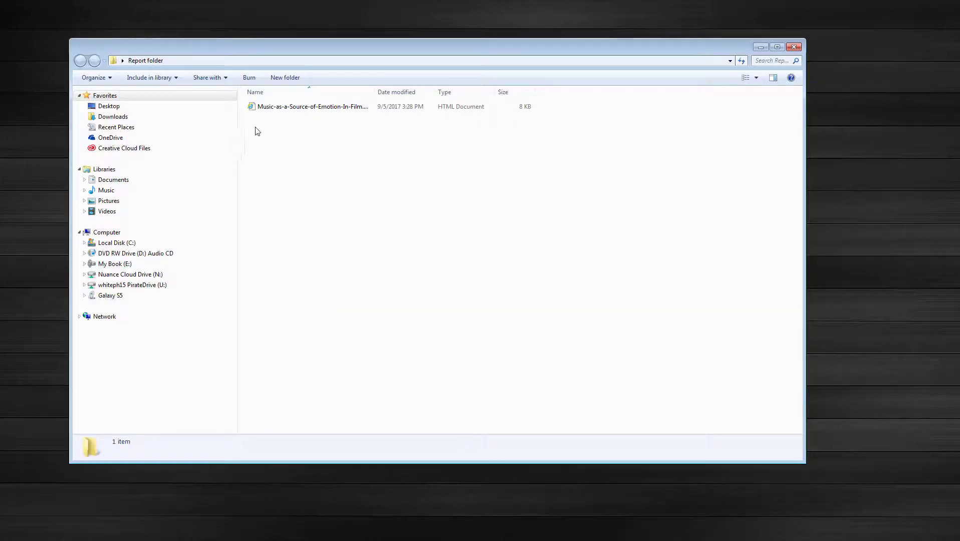
pyautogui.doubleClick(281, 107)
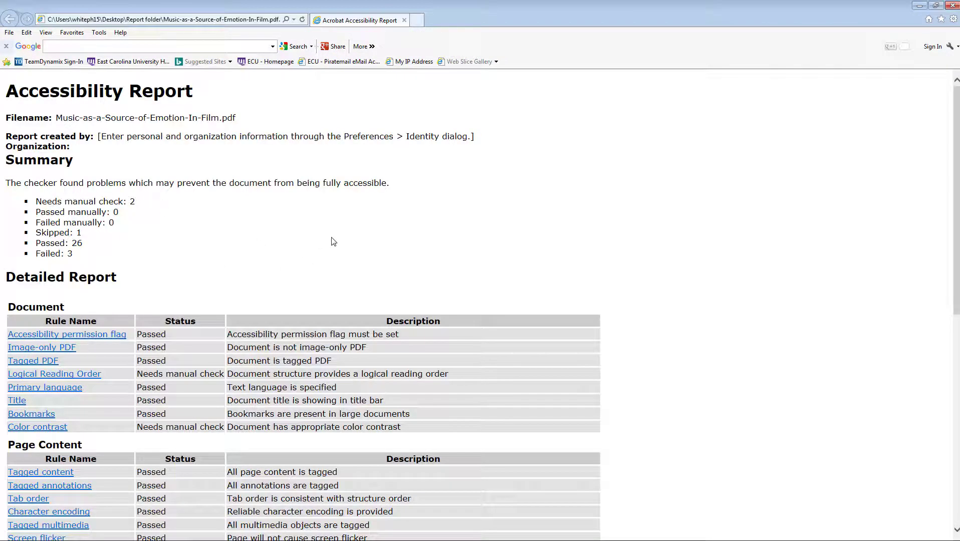
pyautogui.scroll(-7, 334, 241)
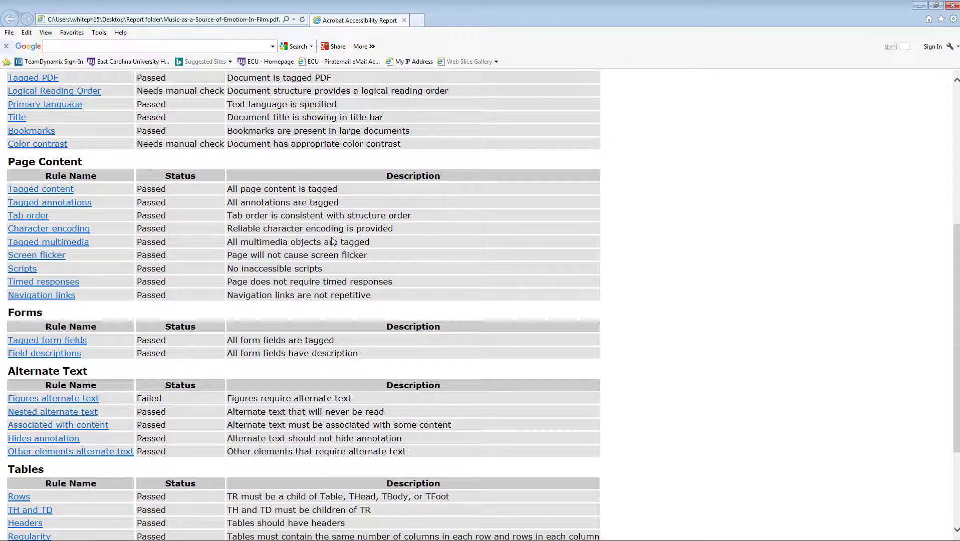
pyautogui.scroll(3, 332, 237)
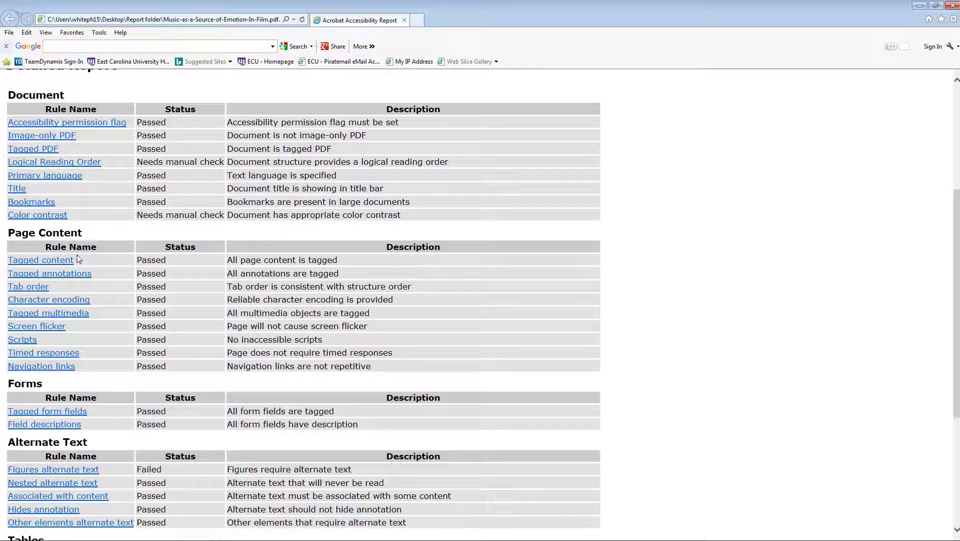
pyautogui.scroll(-5, 78, 258)
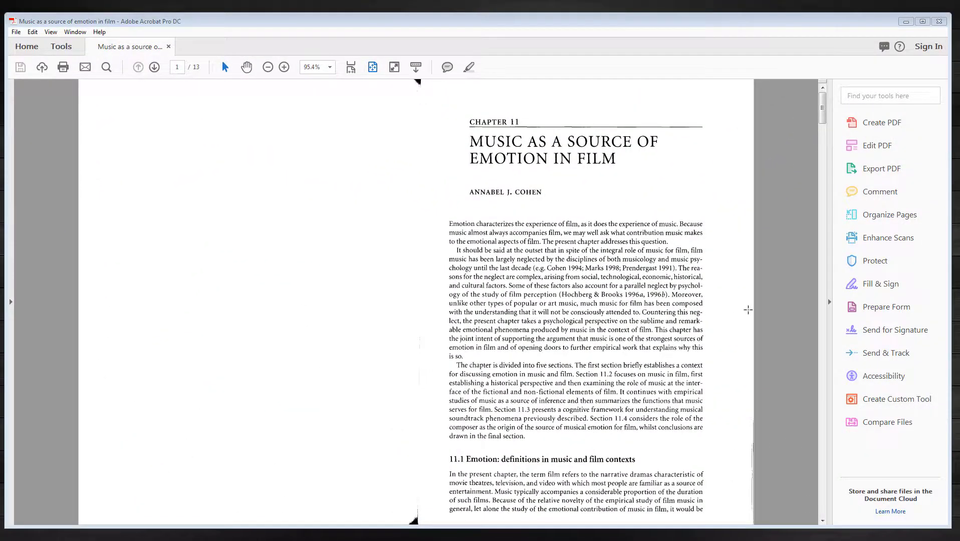
# - Switch back to Acrobat, rerun the full accessibility check on all pages and expand the Document results
pyautogui.click(884, 377)
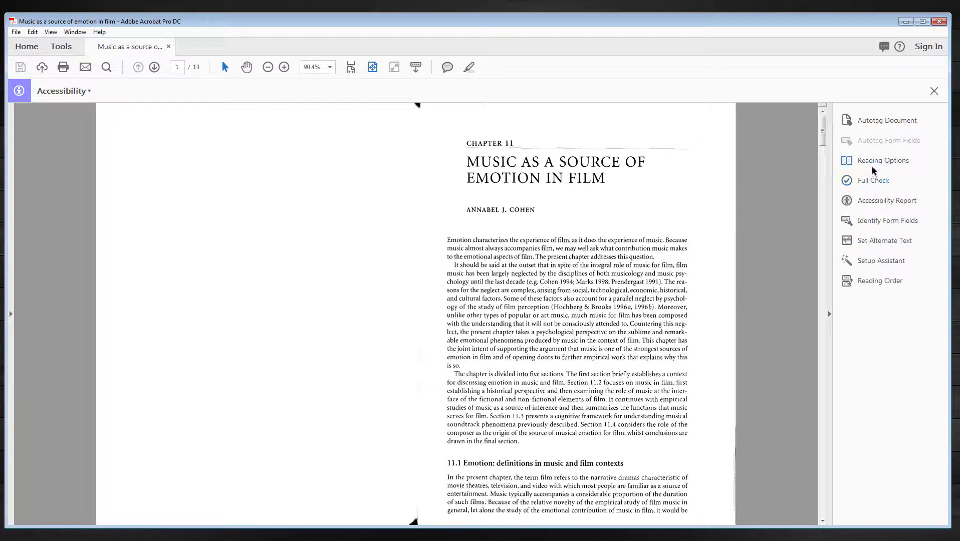
pyautogui.click(872, 180)
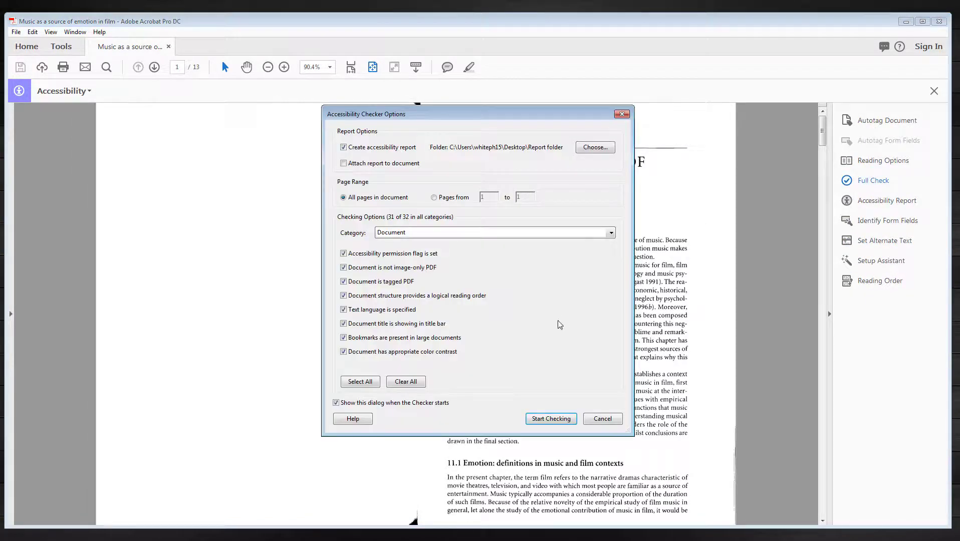
pyautogui.click(550, 419)
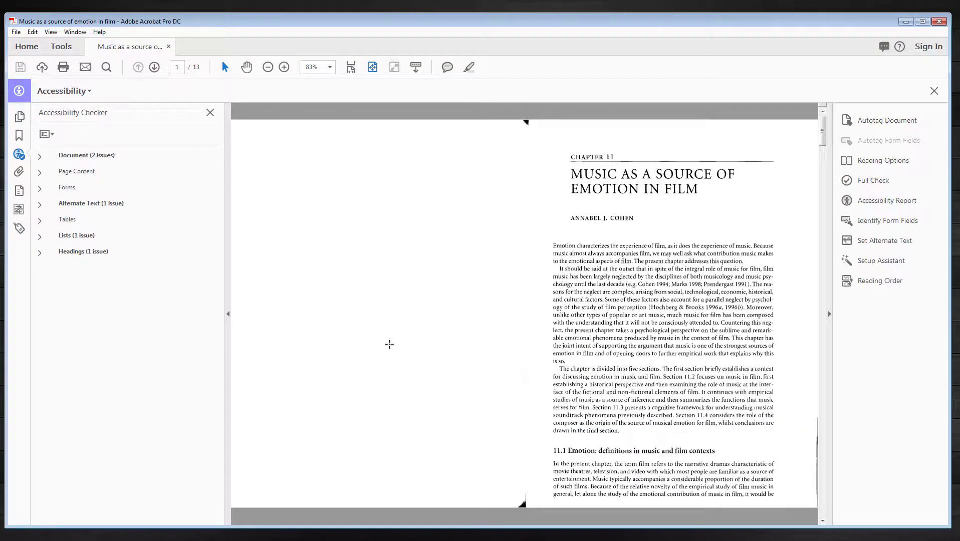
pyautogui.click(40, 157)
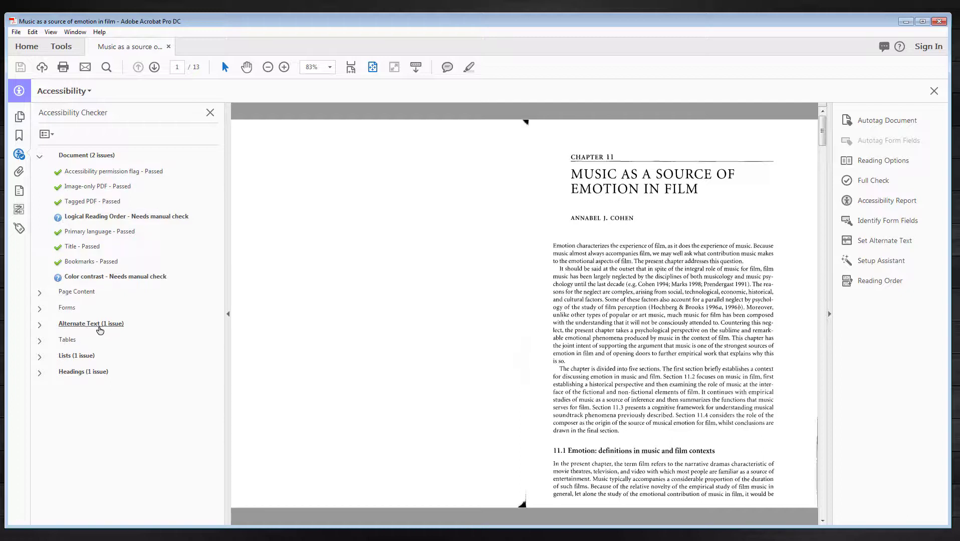
# - Expand the failed Figures alternate text result and locate each listed figure on its page, returning to Figure 1
pyautogui.click(40, 324)
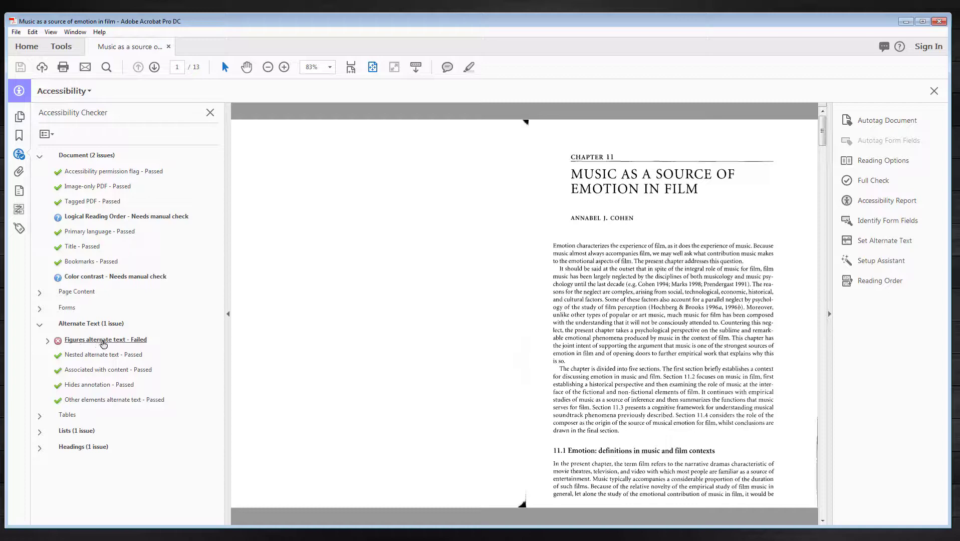
pyautogui.click(48, 341)
pyautogui.click(94, 359)
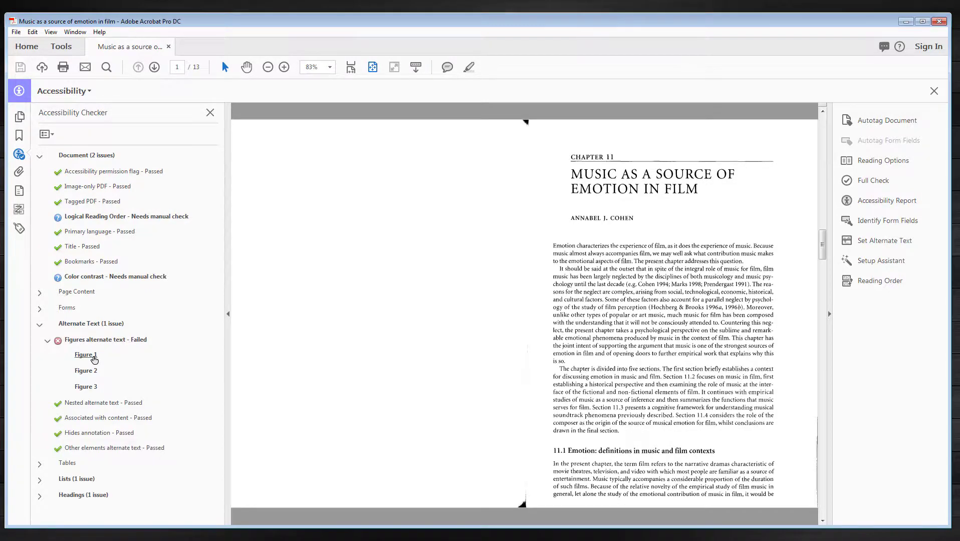
pyautogui.click(91, 373)
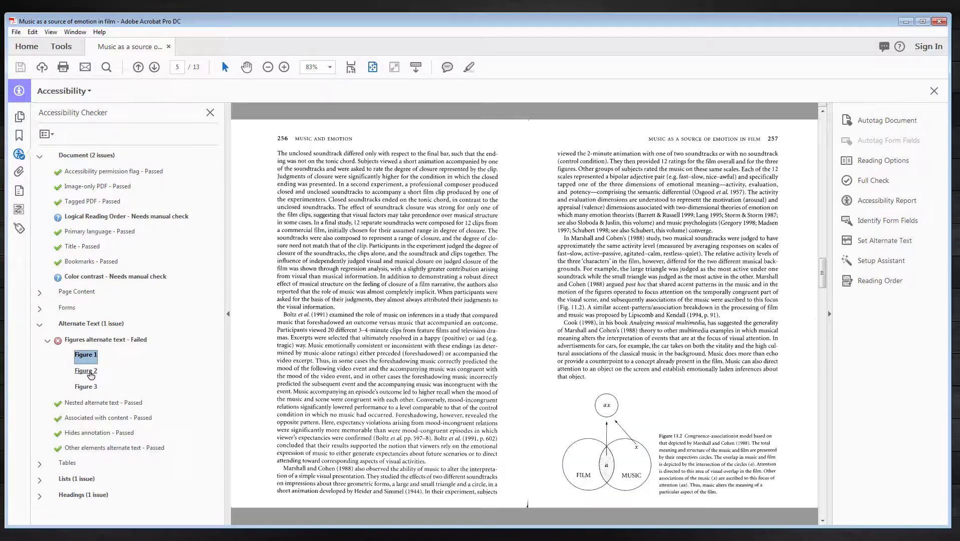
pyautogui.click(91, 384)
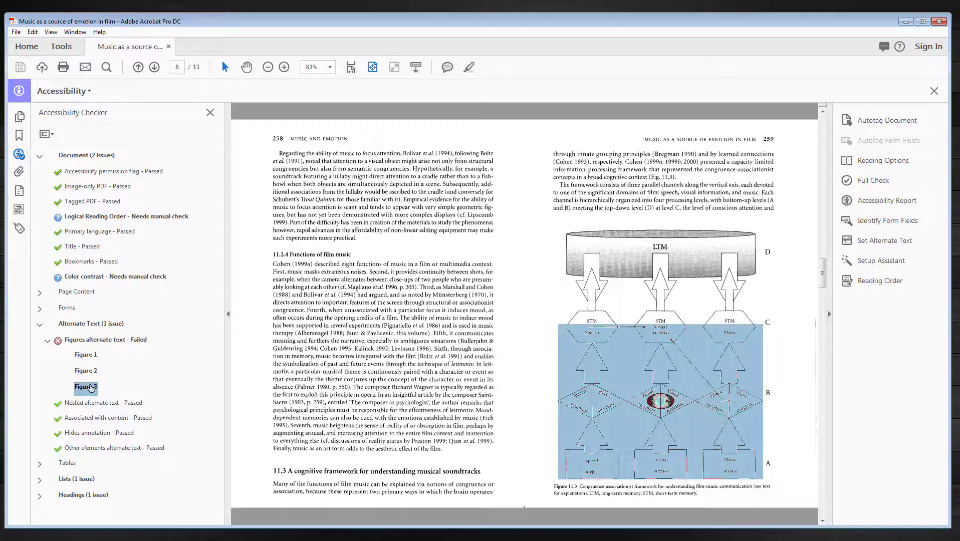
pyautogui.click(91, 359)
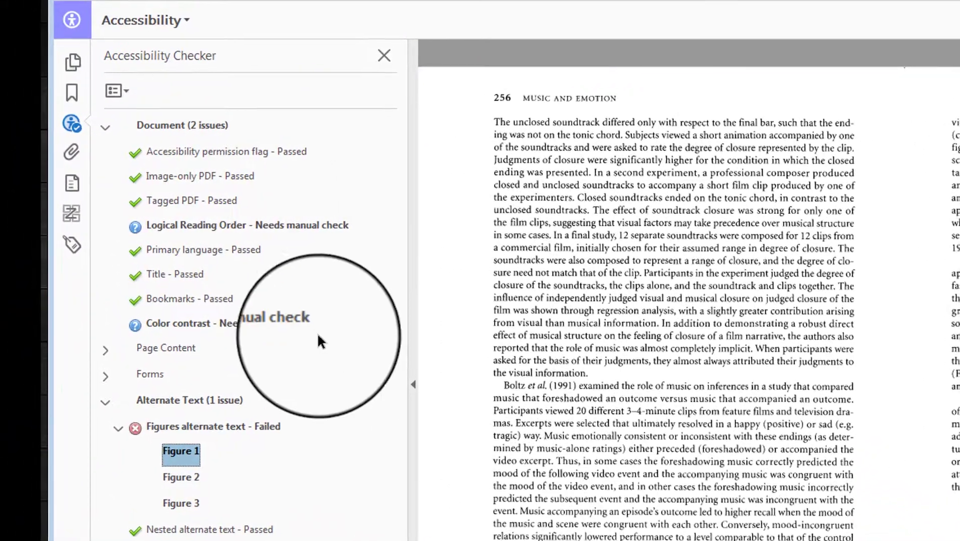
# - Using Touch Up Reading Order, retag the whole Figure 11.2 circle diagram on page 5, including the upper "ax" circle, as one figure
pyautogui.click(75, 211)
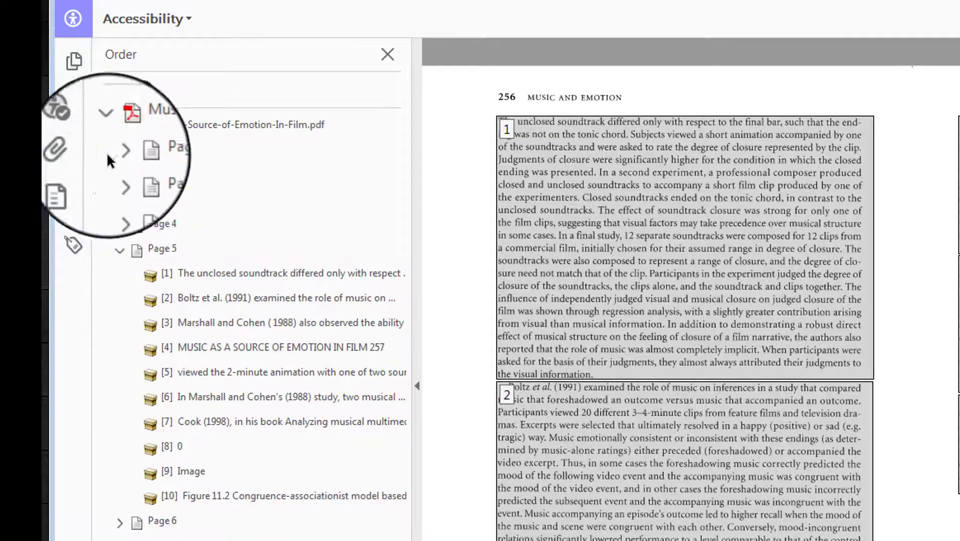
pyautogui.click(126, 88)
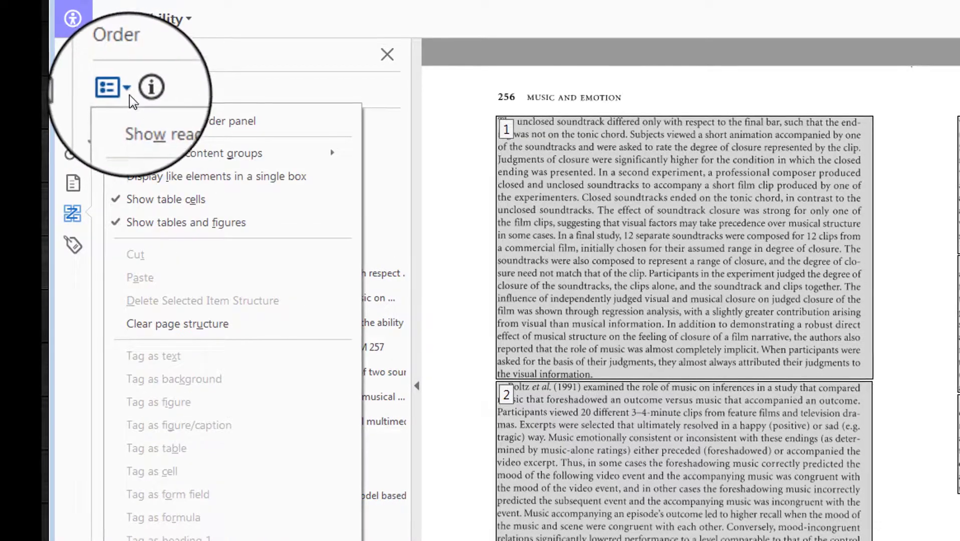
pyautogui.click(137, 121)
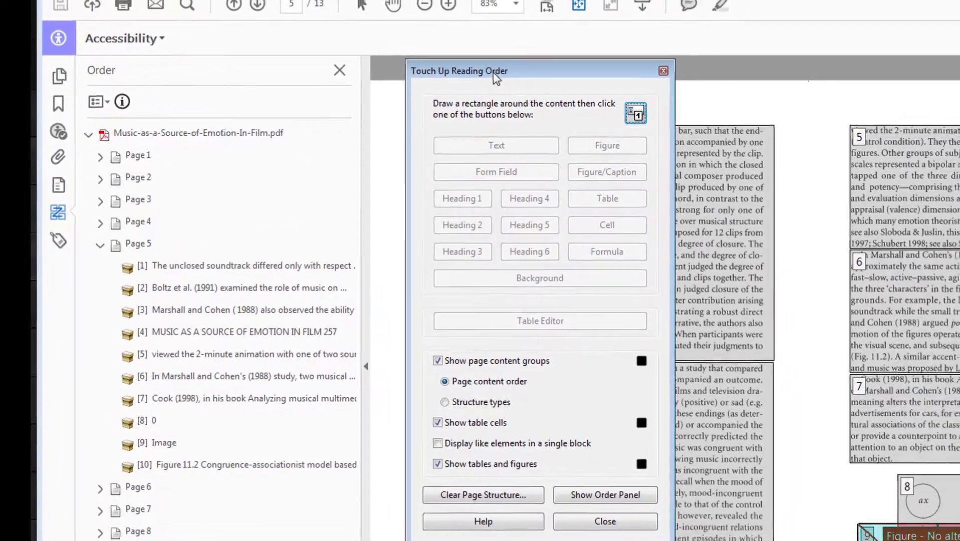
pyautogui.moveTo(494, 74); pyautogui.dragTo(959, 109)
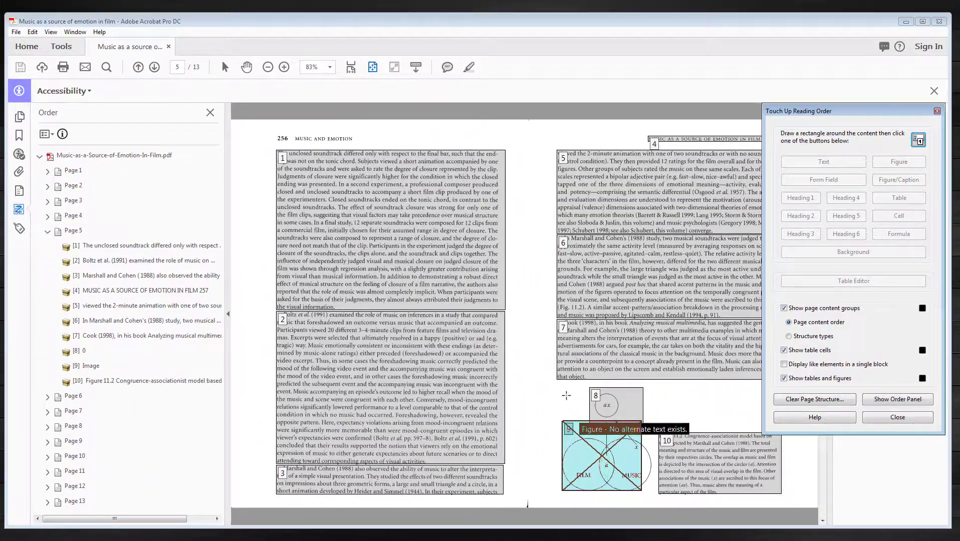
pyautogui.moveTo(552, 383); pyautogui.dragTo(653, 497)
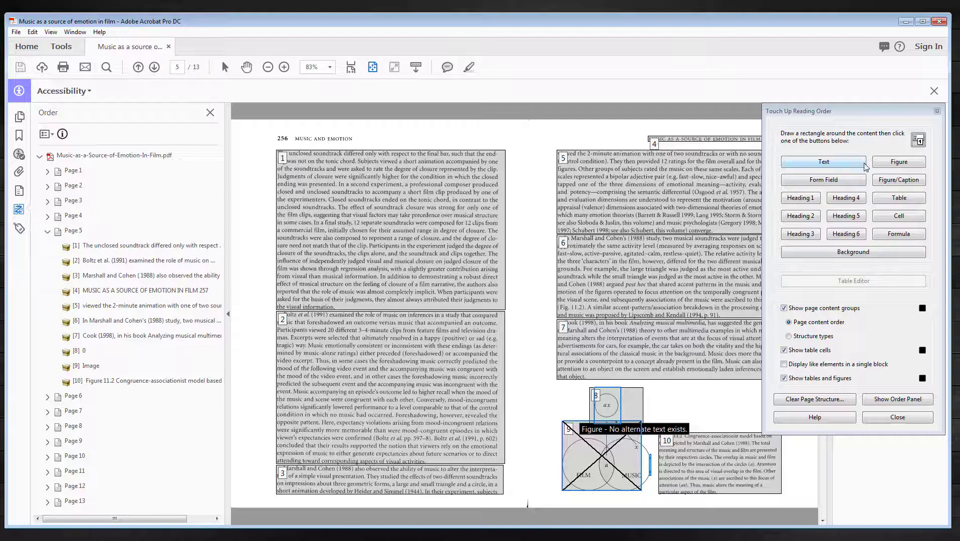
pyautogui.click(883, 163)
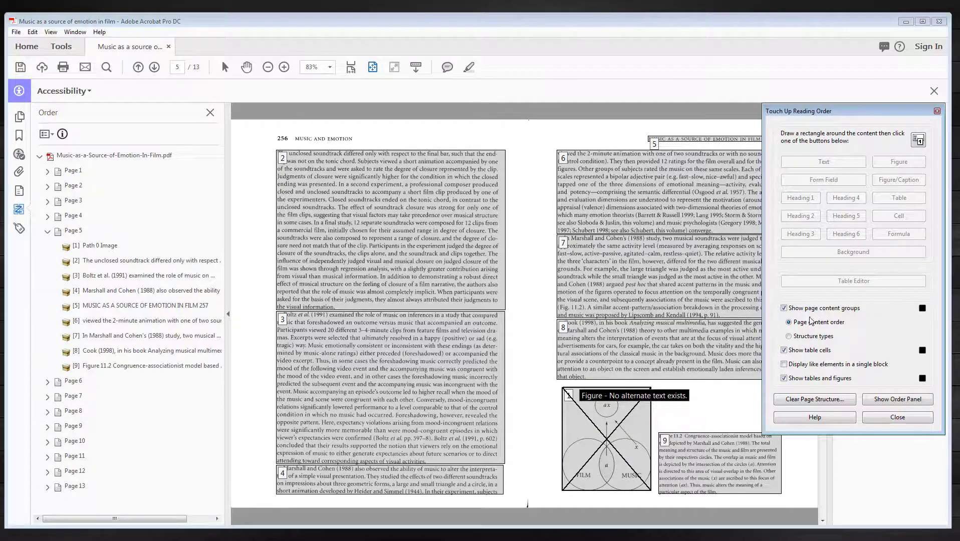
pyautogui.click(866, 420)
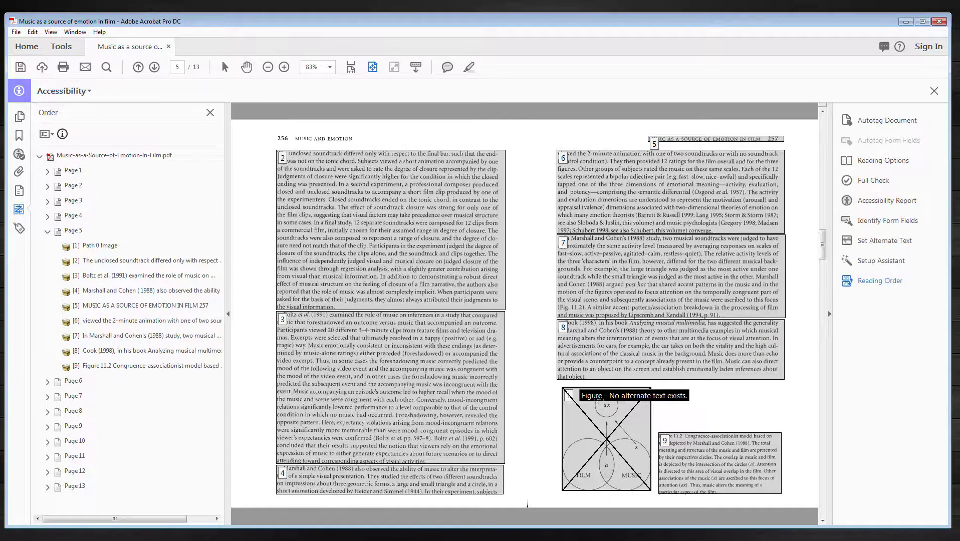
# - Add the alternate text "congruence association model" to the Figure 11.2 diagram
pyautogui.rightClick(594, 424)
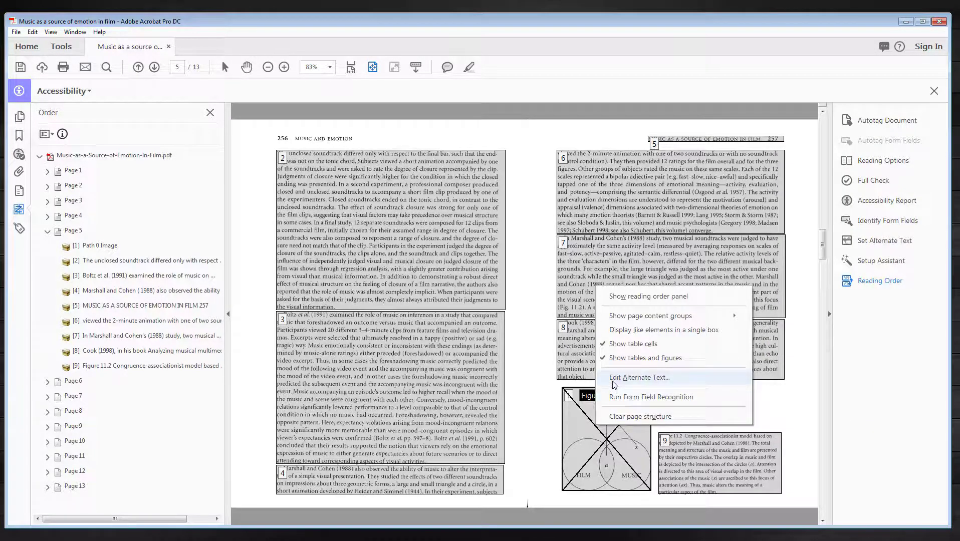
pyautogui.click(660, 379)
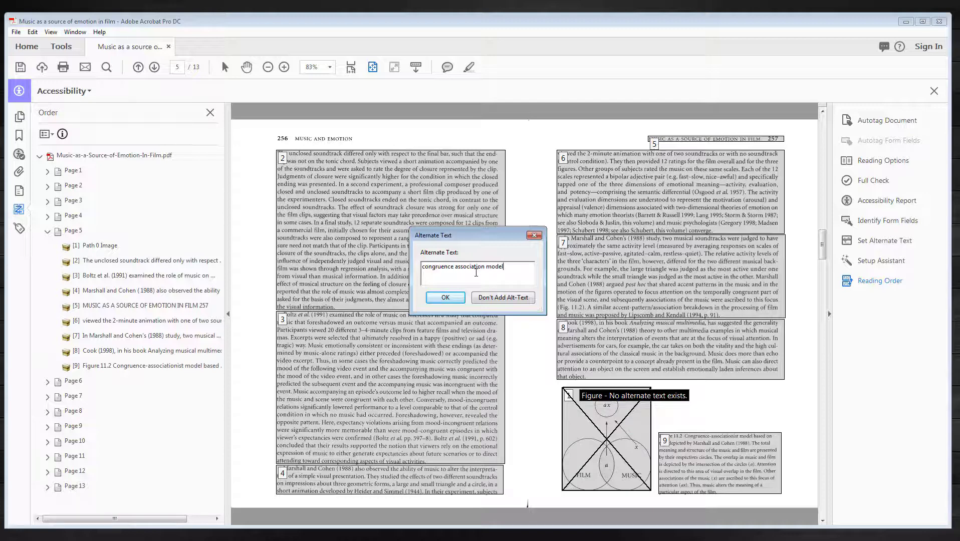
pyautogui.click(447, 297)
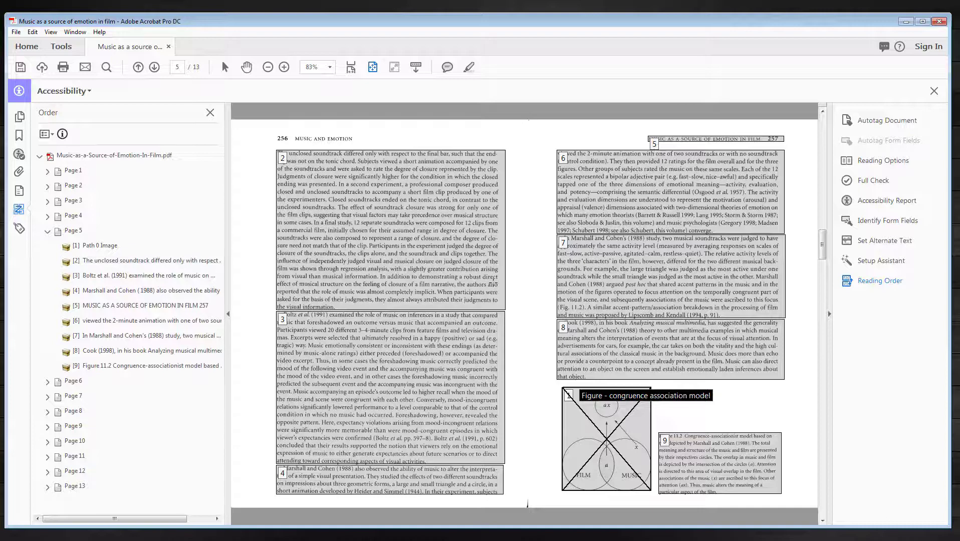
# - Rerun the full accessibility check on all pages and locate Figure 2 from the failed alternate text results
pyautogui.click(874, 181)
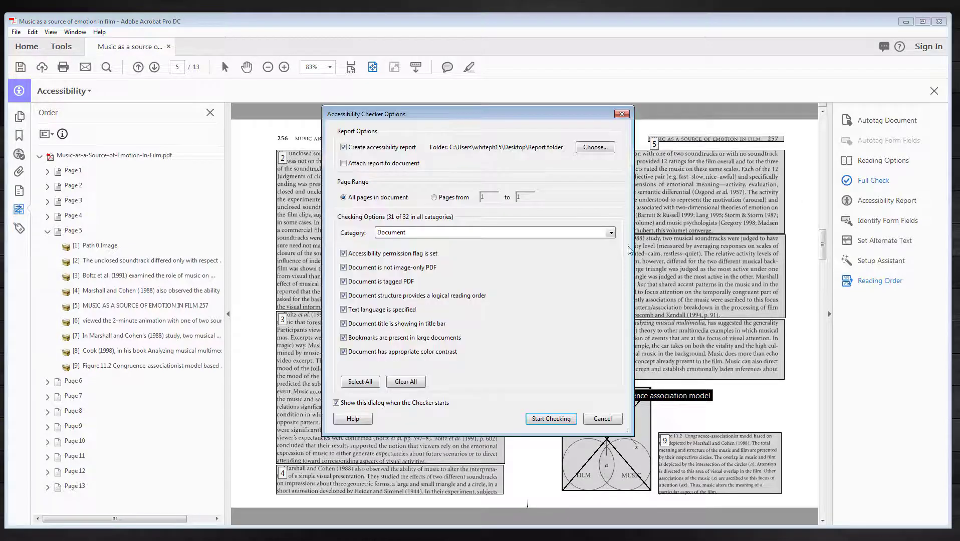
pyautogui.click(551, 420)
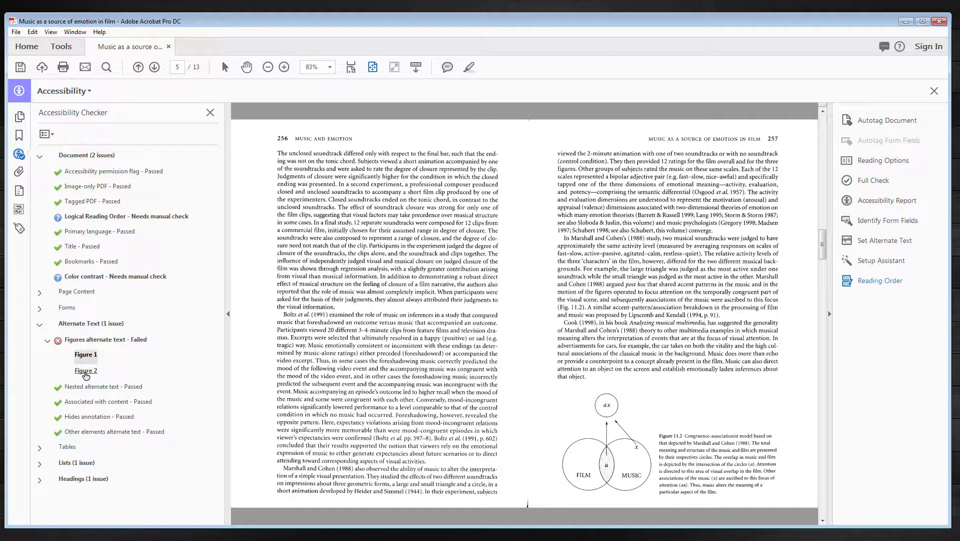
pyautogui.click(85, 371)
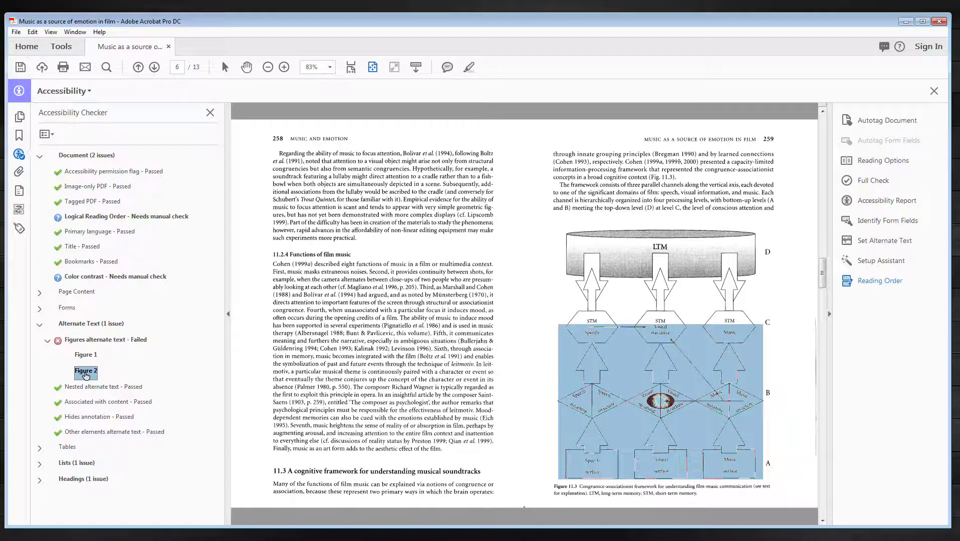
# - Using Touch Up Reading Order, retag the entire Figure 11.3 framework diagram on page 6, from LTM down to the surface boxes, as one figure
pyautogui.click(20, 211)
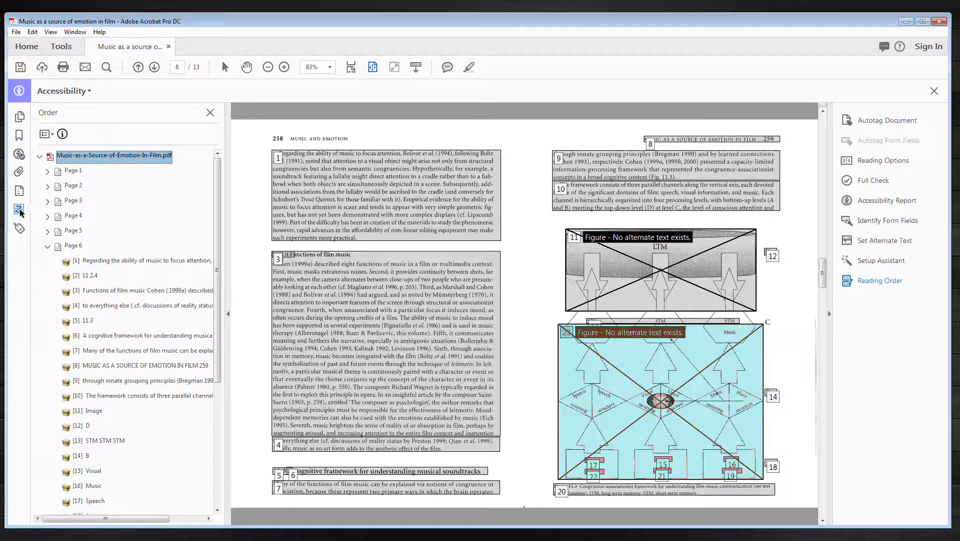
pyautogui.click(54, 134)
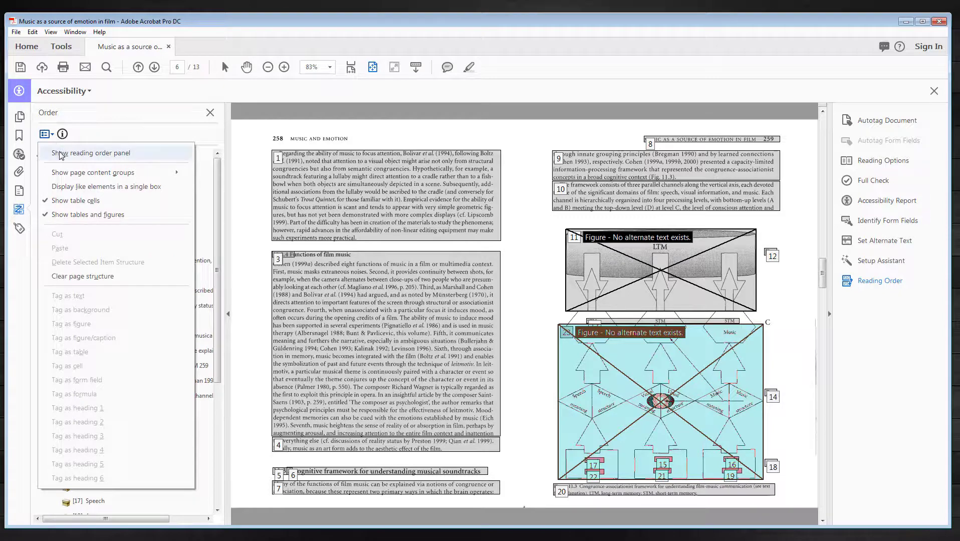
pyautogui.click(61, 155)
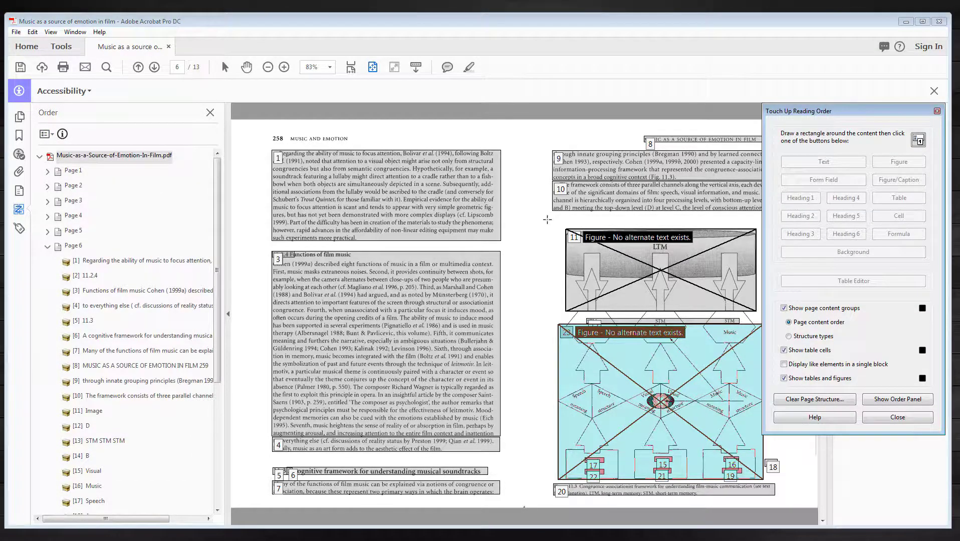
pyautogui.moveTo(547, 221)
pyautogui.mouseDown()
pyautogui.moveTo(562, 396)
pyautogui.moveTo(732, 480)
pyautogui.moveTo(755, 488)
pyautogui.moveTo(768, 480)
pyautogui.mouseUp()
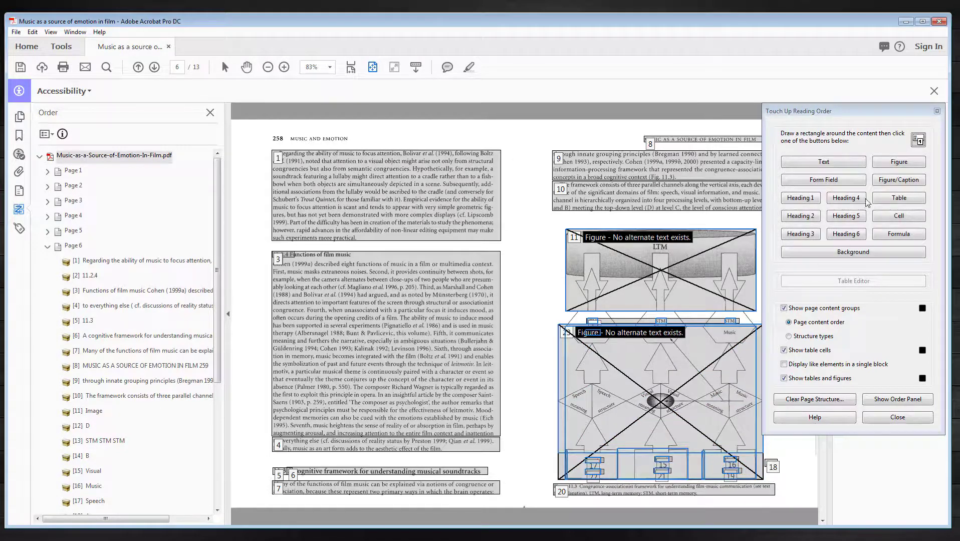
pyautogui.click(887, 166)
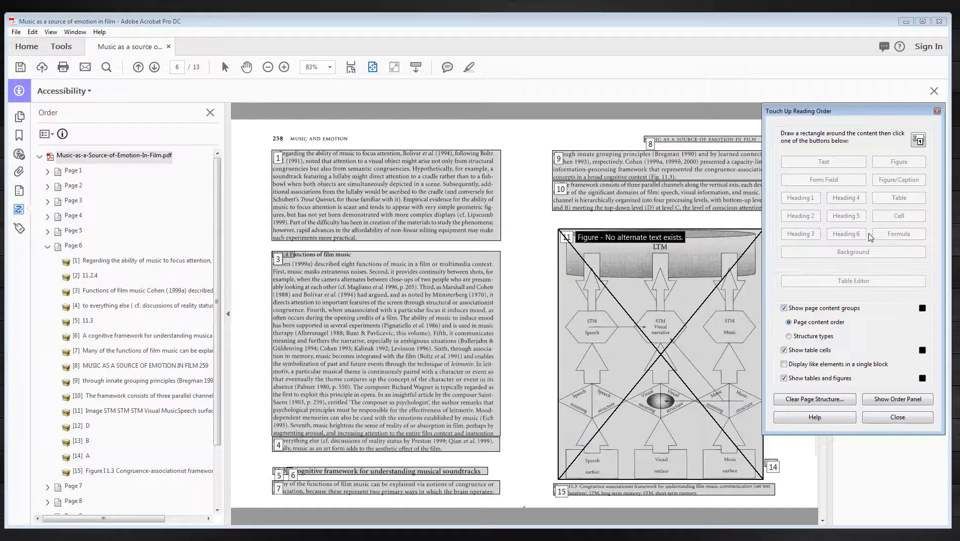
pyautogui.click(885, 418)
# - Add the alternate text "congruence assocaition framework diagram" to the Figure 11.3 diagram
pyautogui.rightClick(688, 398)
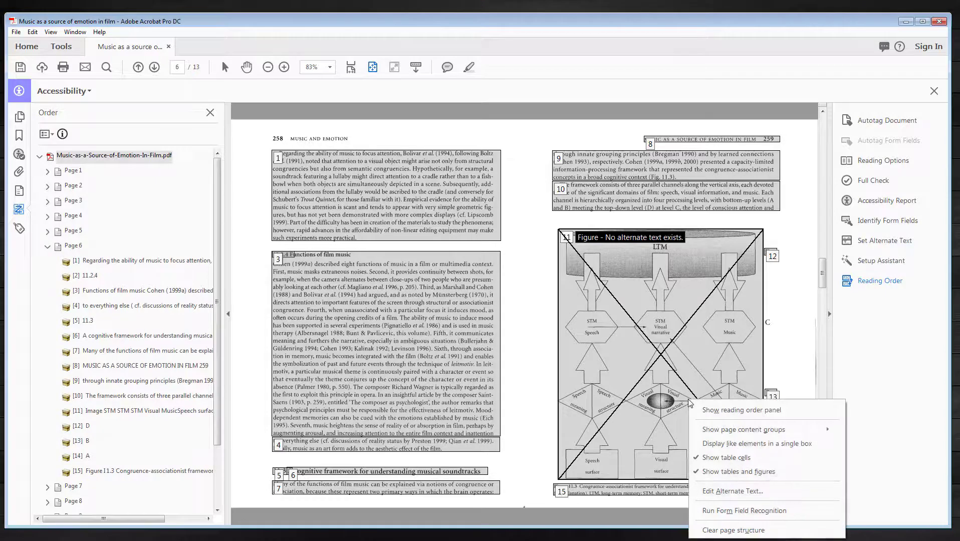
pyautogui.click(721, 493)
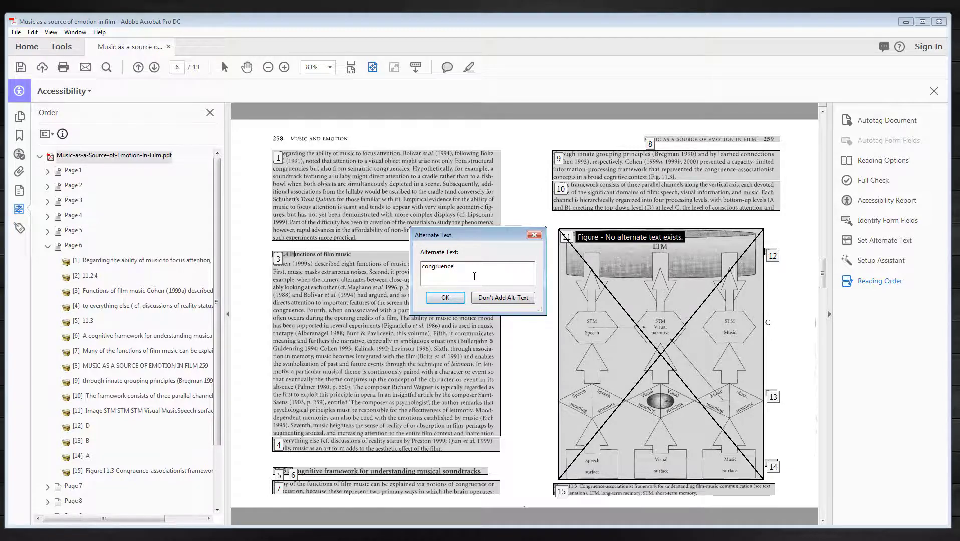
pyautogui.write('assocaition framework diagram')
pyautogui.click(445, 298)
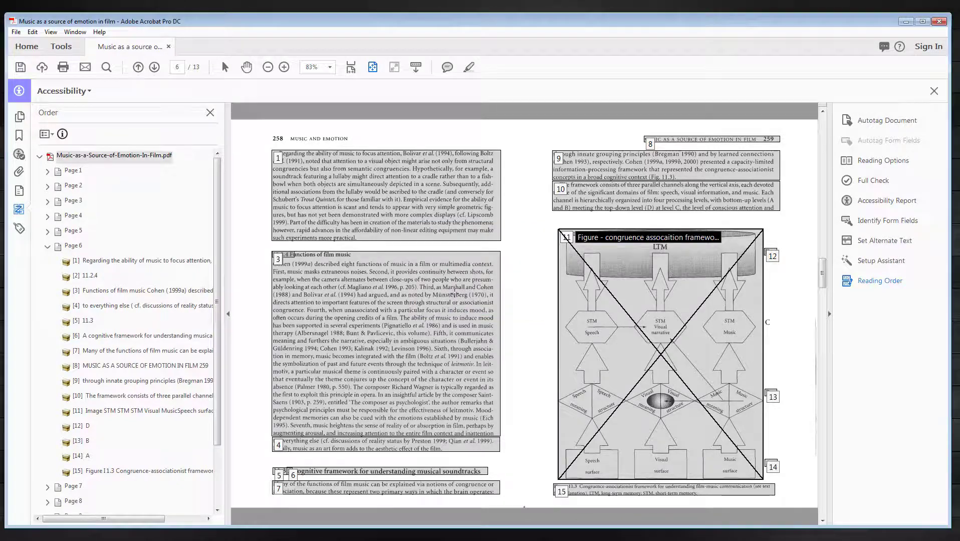